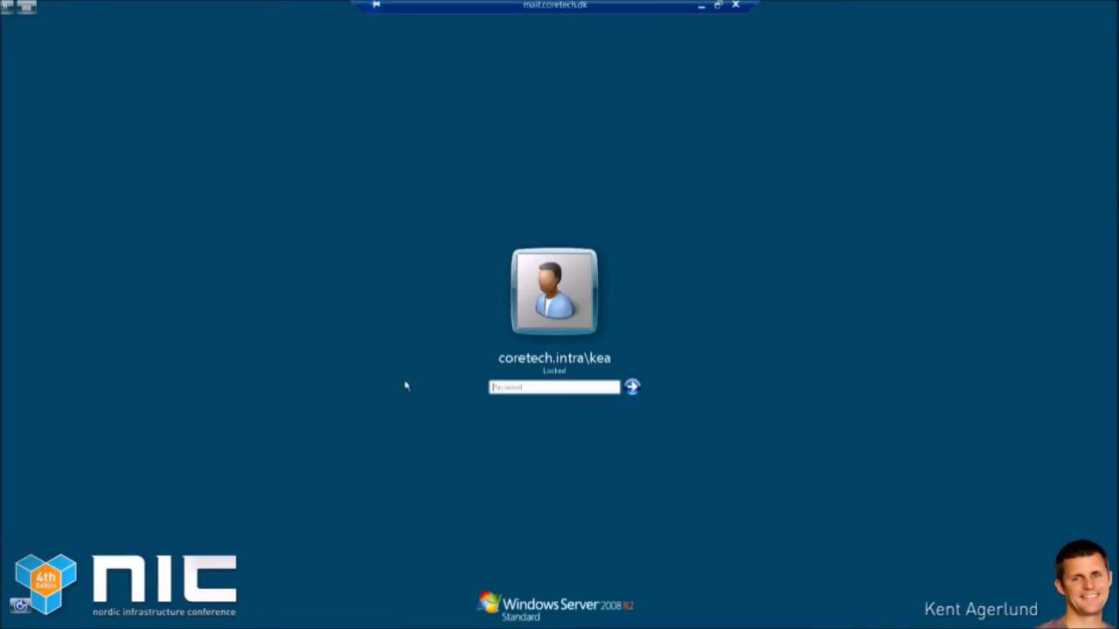
Unlock the remote server session with the account password and display the Windows Intune subscriptions in Configuration Manager.
text(•••••••)
key(Return)
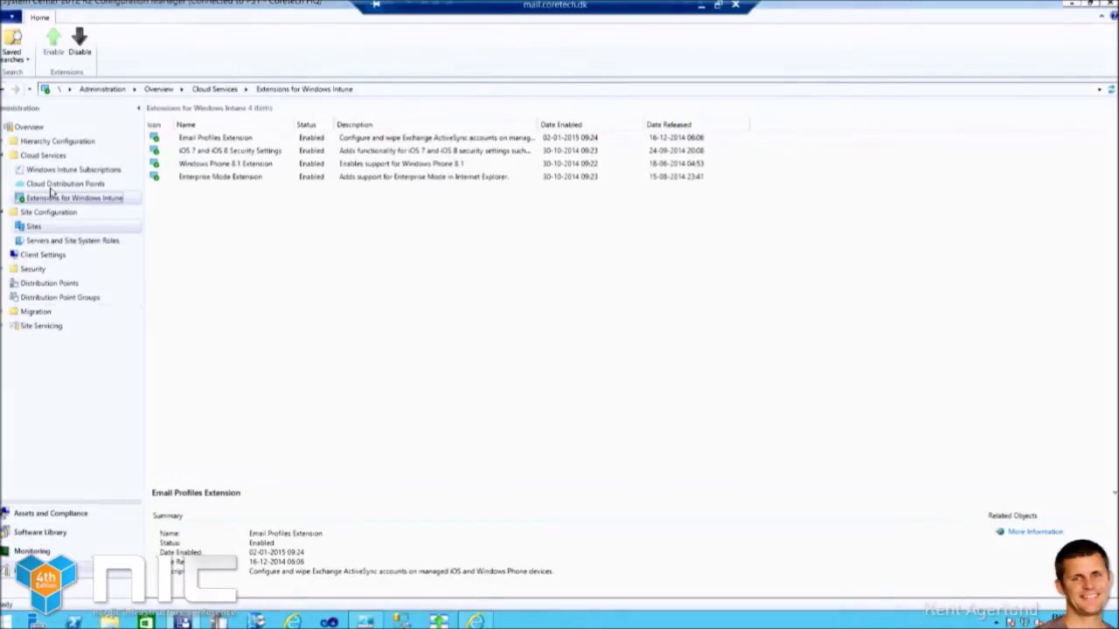
click(50, 173)
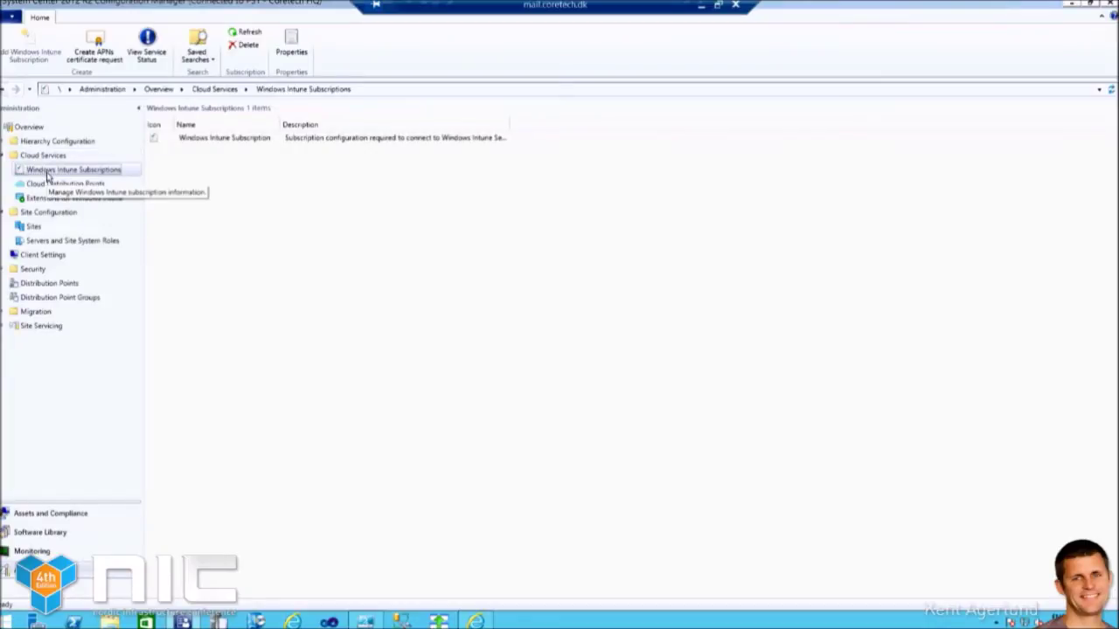
View the Coretech user collections in Assets and Compliance and select the All Coretech Intune Users collection.
click(33, 513)
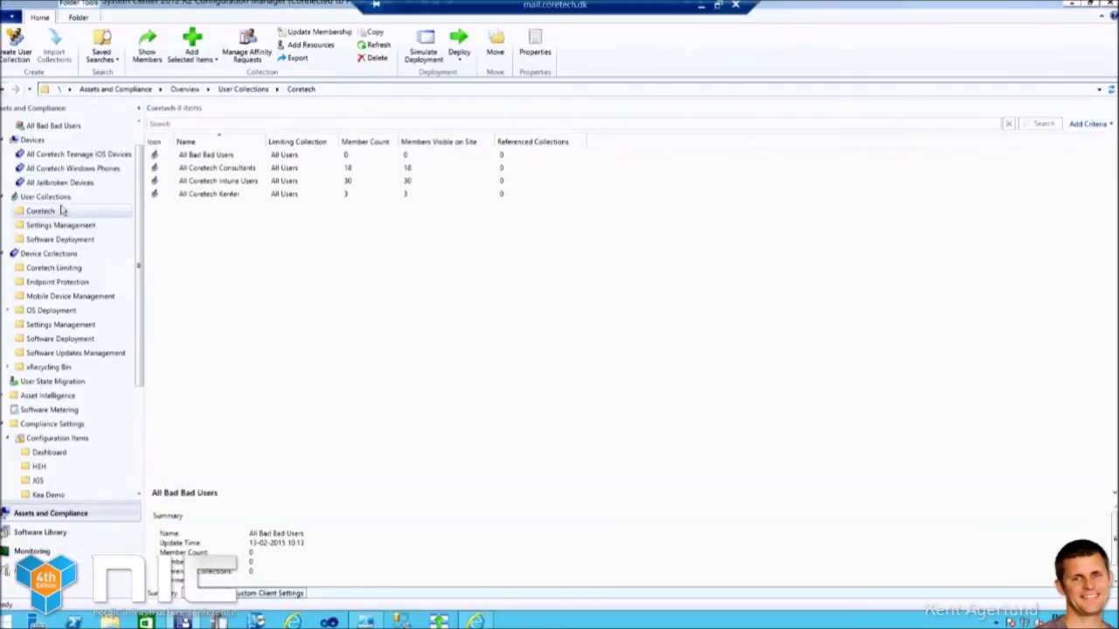
click(228, 182)
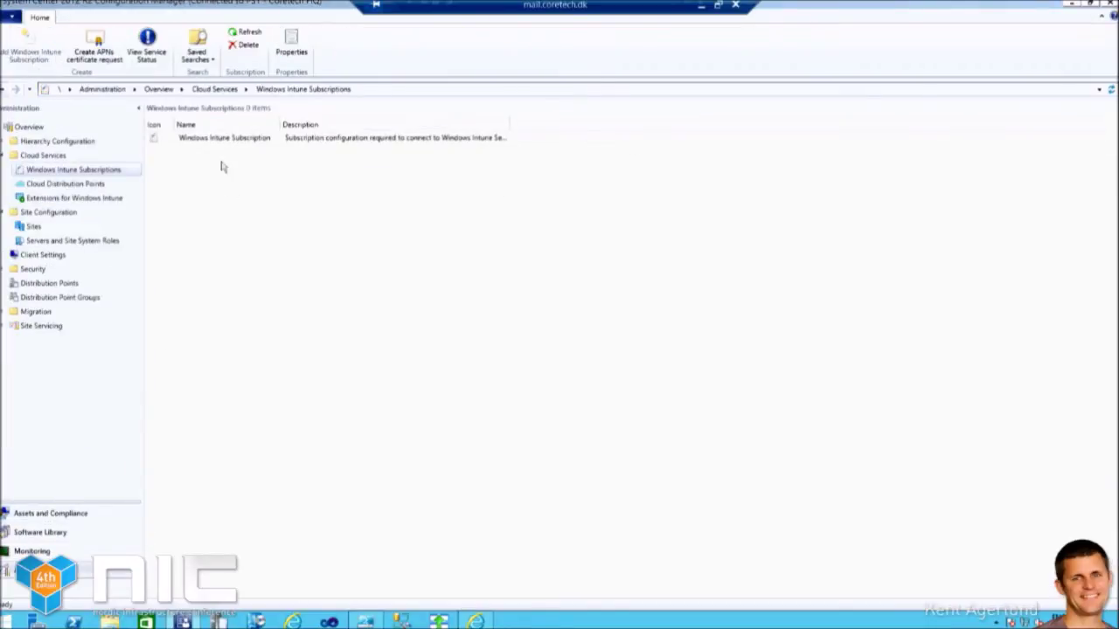
Open the Windows Intune Subscription properties and review the general, Android enrollment and iOS enrollment settings.
click(225, 142)
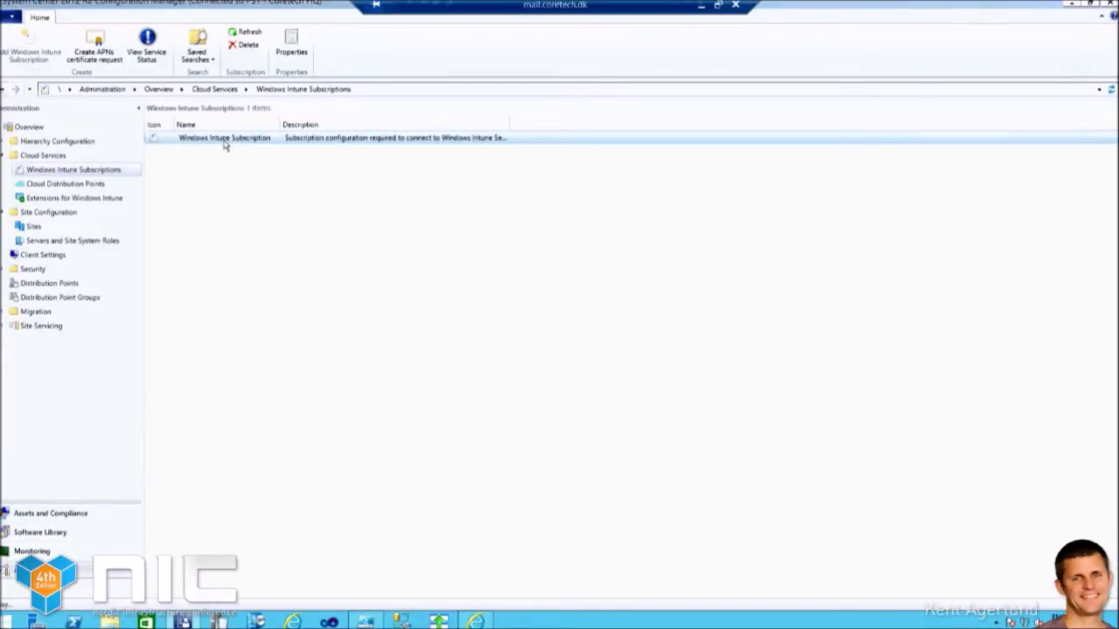
double_click(224, 142)
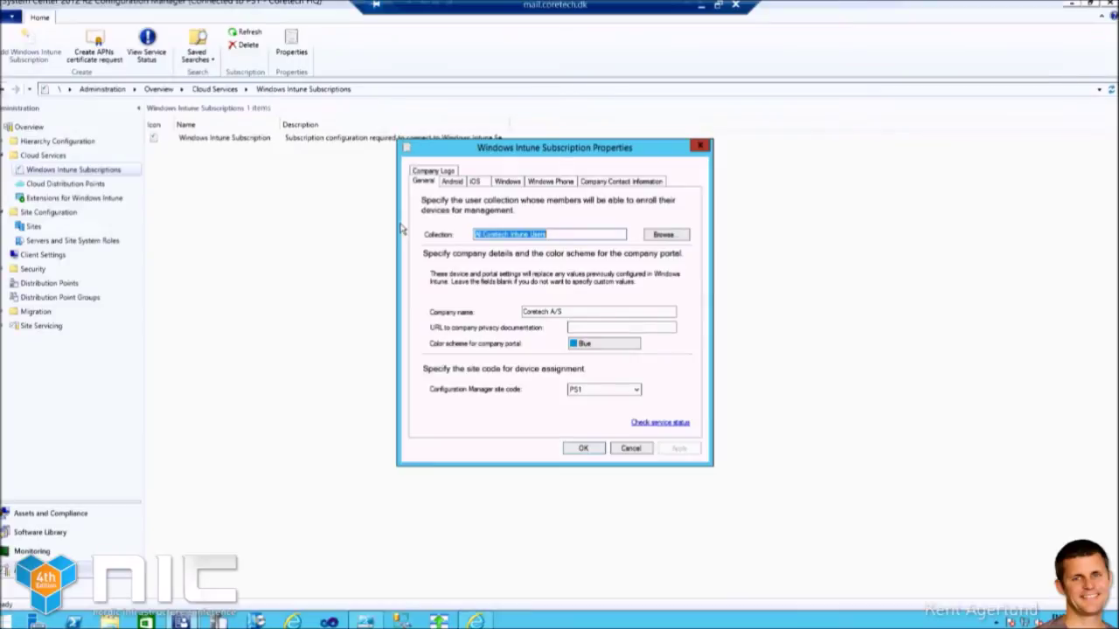
click(452, 181)
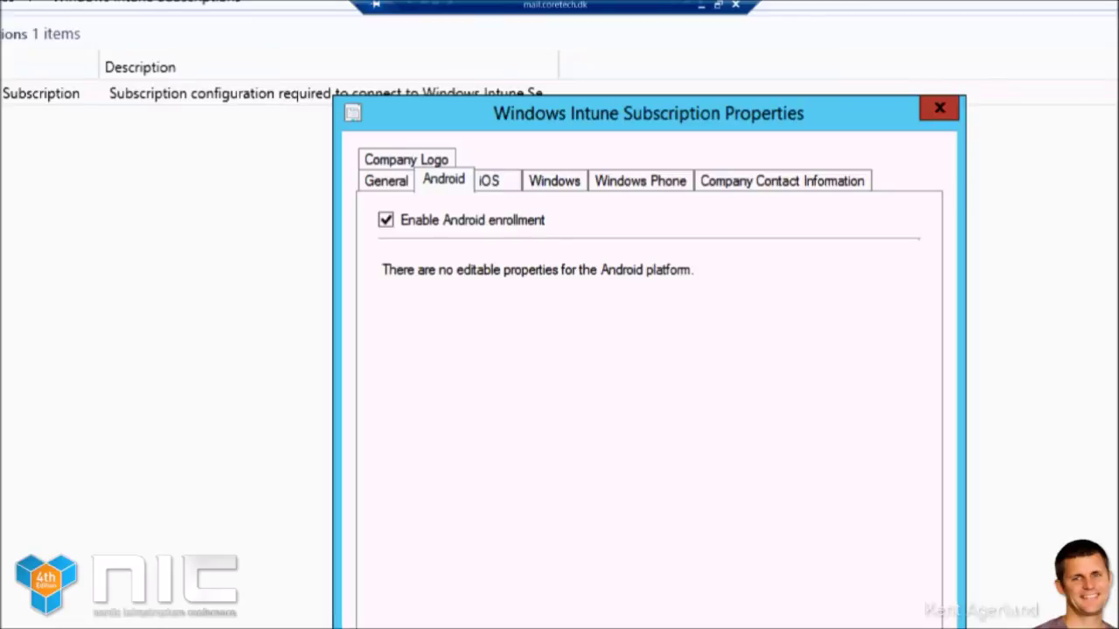
click(490, 180)
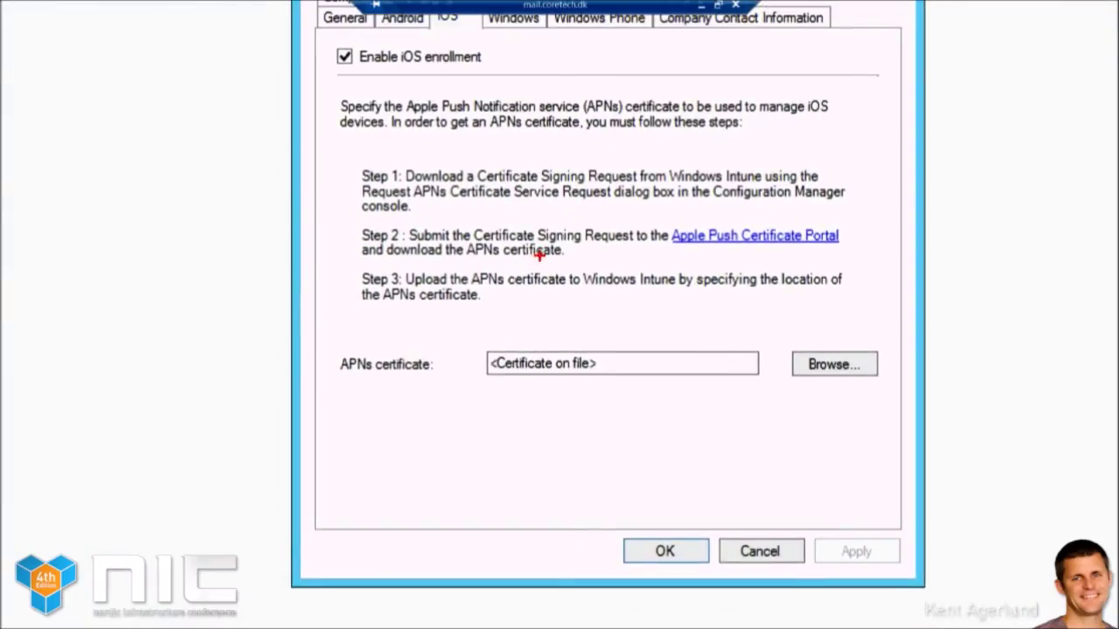
mouse_move(645, 201)
mouse_down()
mouse_move(678, 251)
mouse_move(875, 267)
mouse_up()
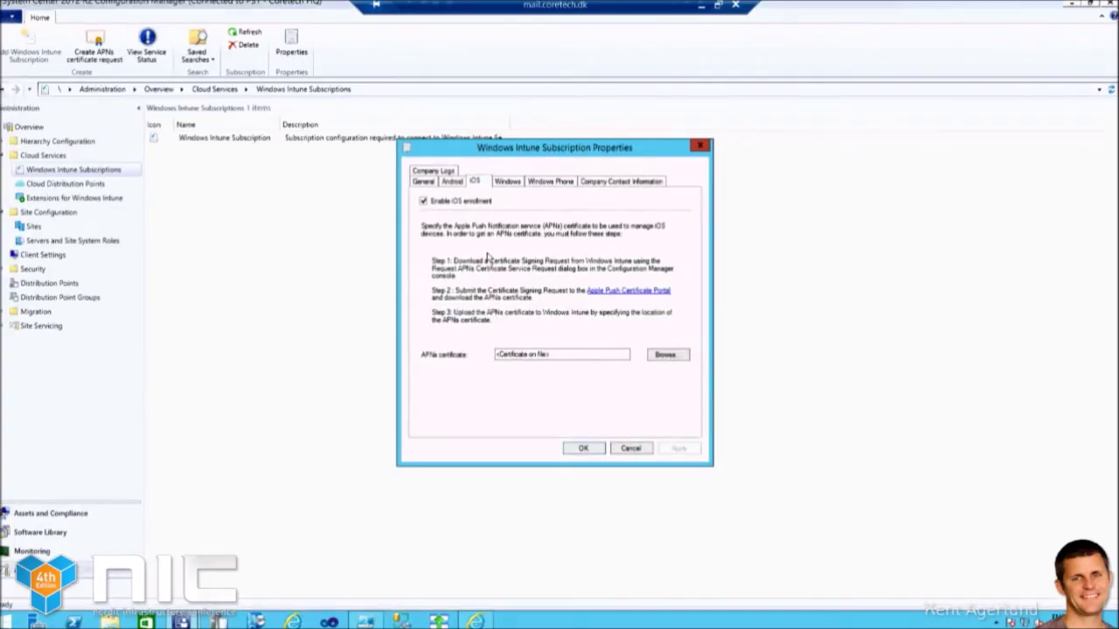
Review the subscription's Windows, Windows Phone, company contact and company logo settings, and close the properties without changes.
click(507, 182)
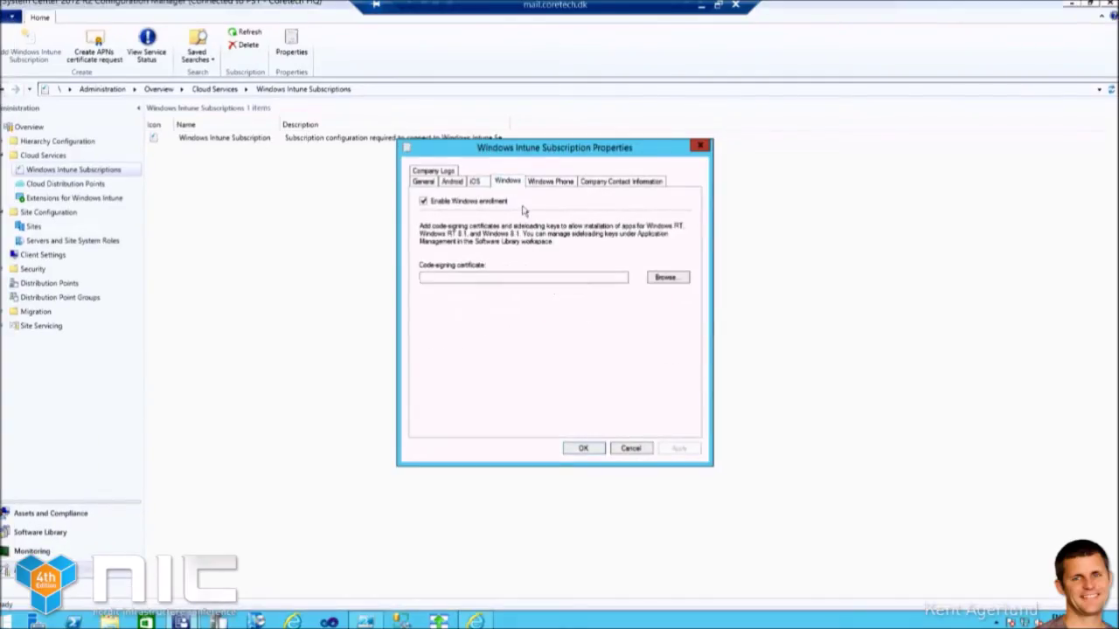
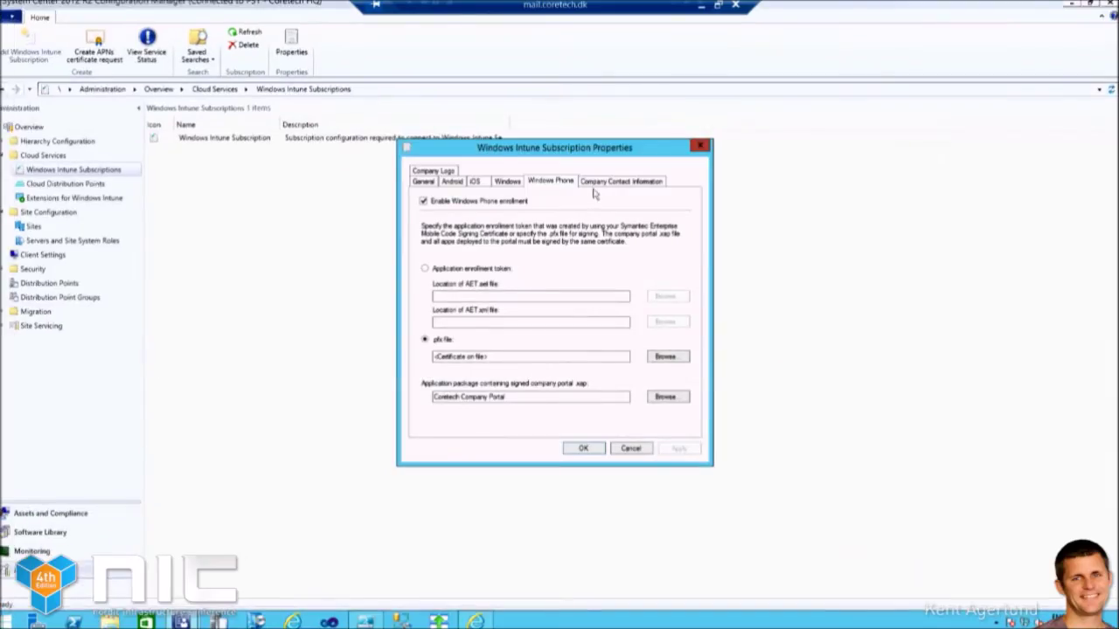
click(593, 183)
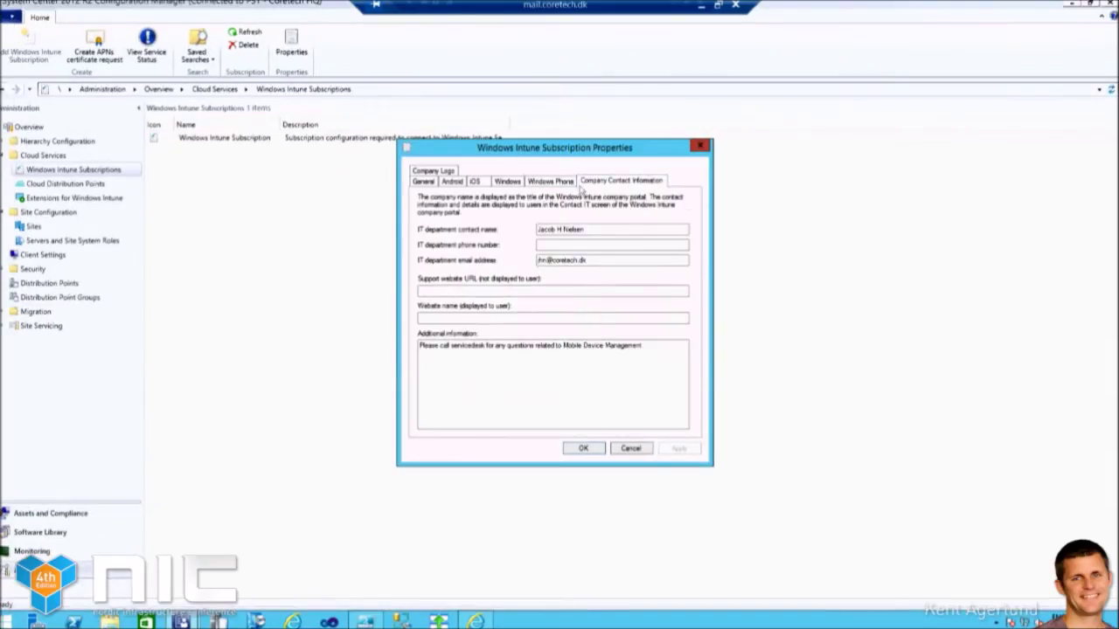
click(444, 171)
click(616, 450)
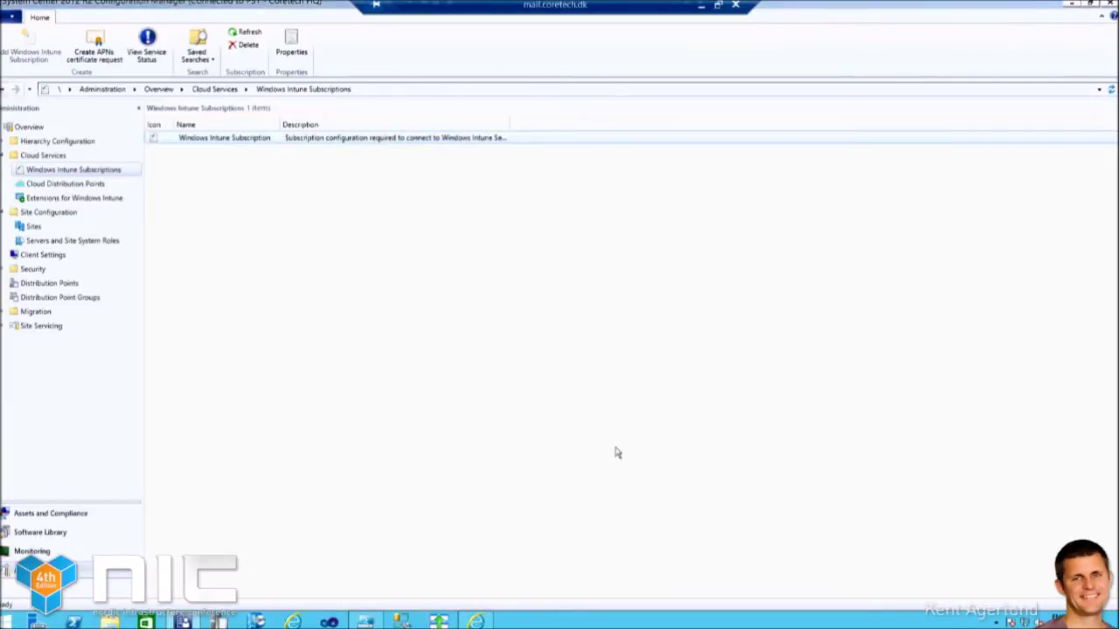
List the site system roles of \\CTCM01.coretech.intra in an enlarged details area and select the Windows Intune Connector role.
click(65, 241)
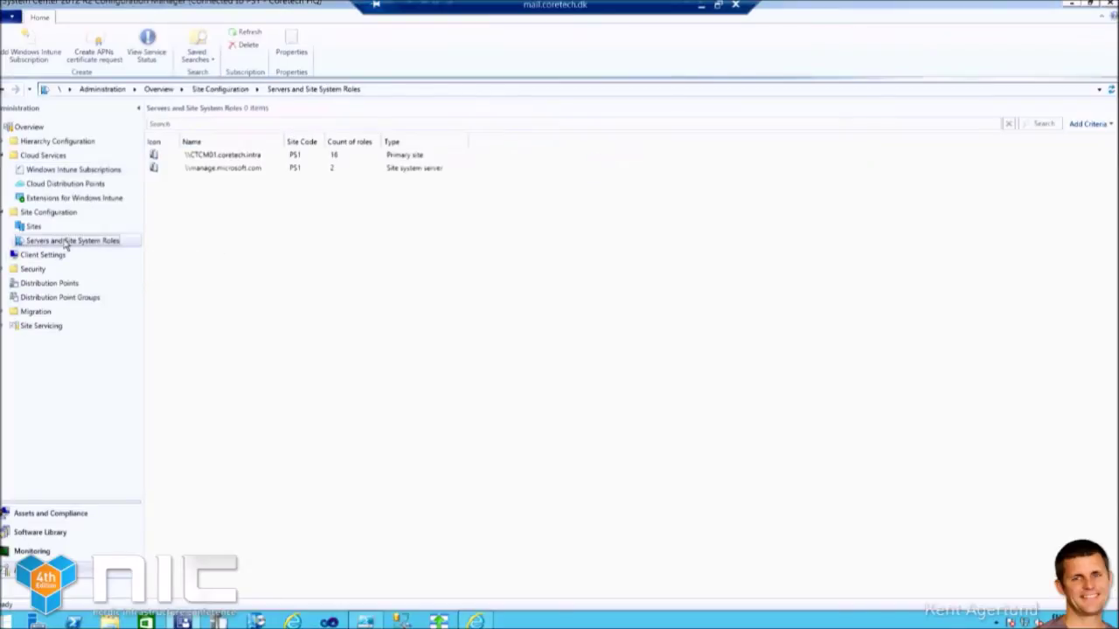
click(223, 179)
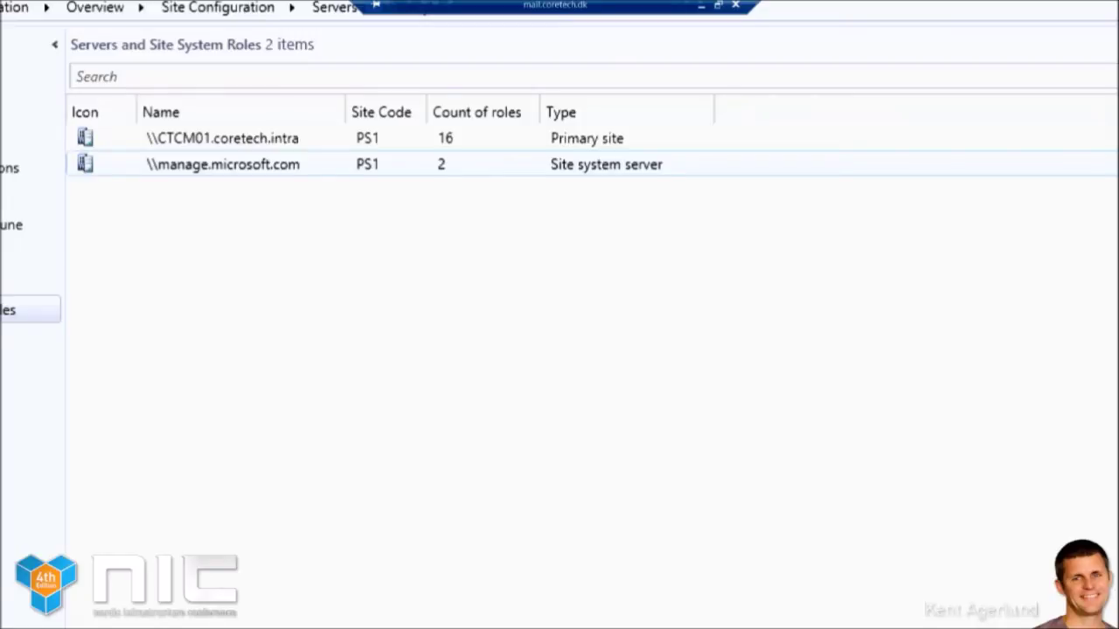
click(218, 155)
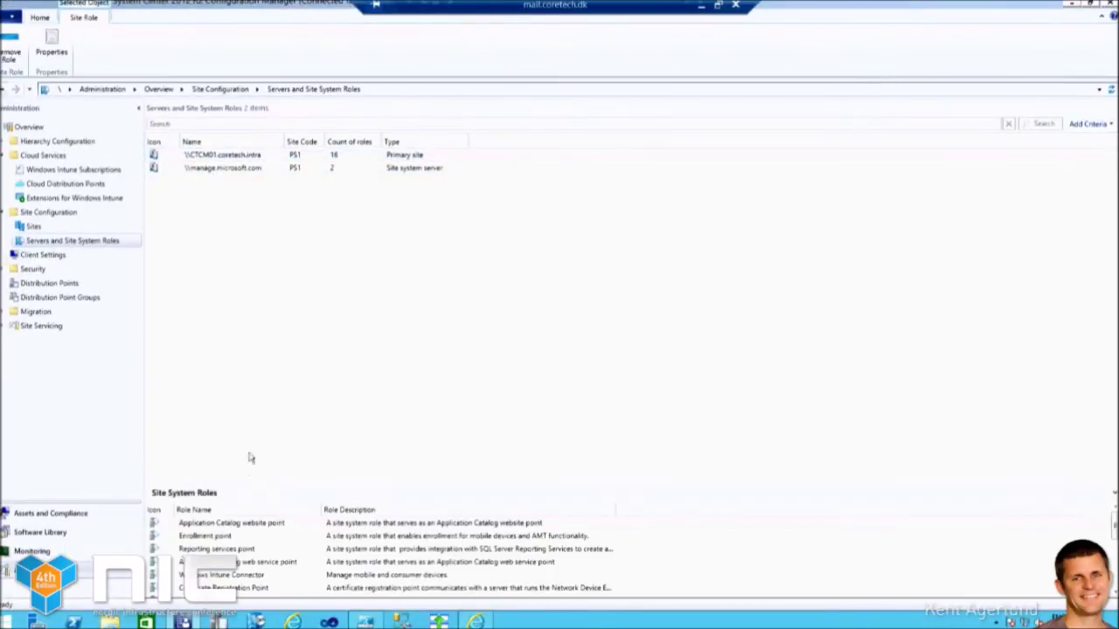
drag(246, 483, 232, 223)
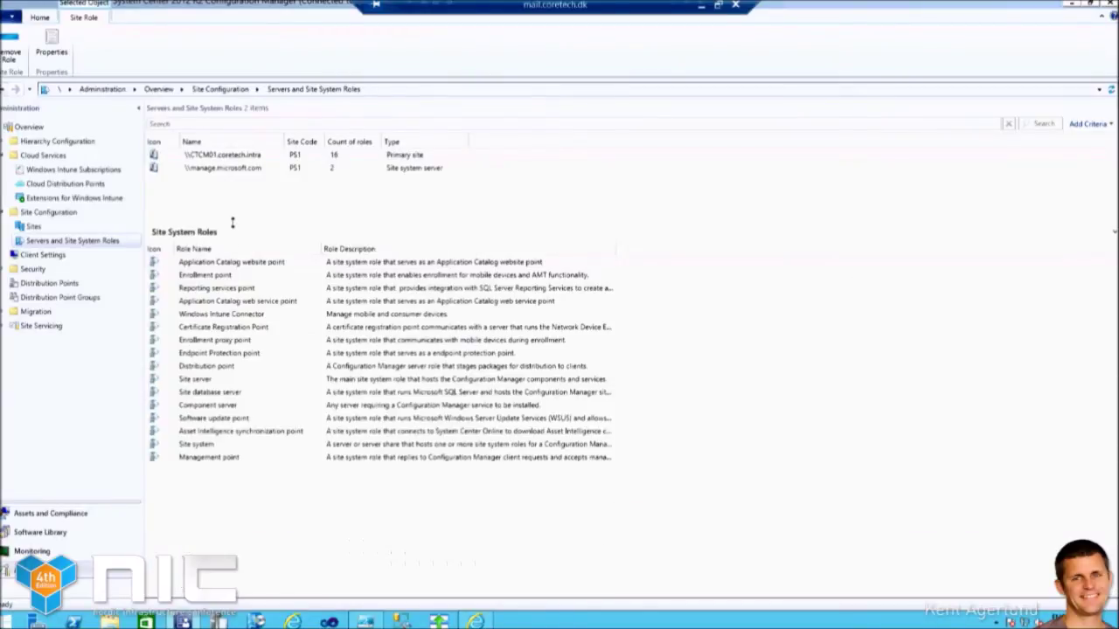
click(234, 314)
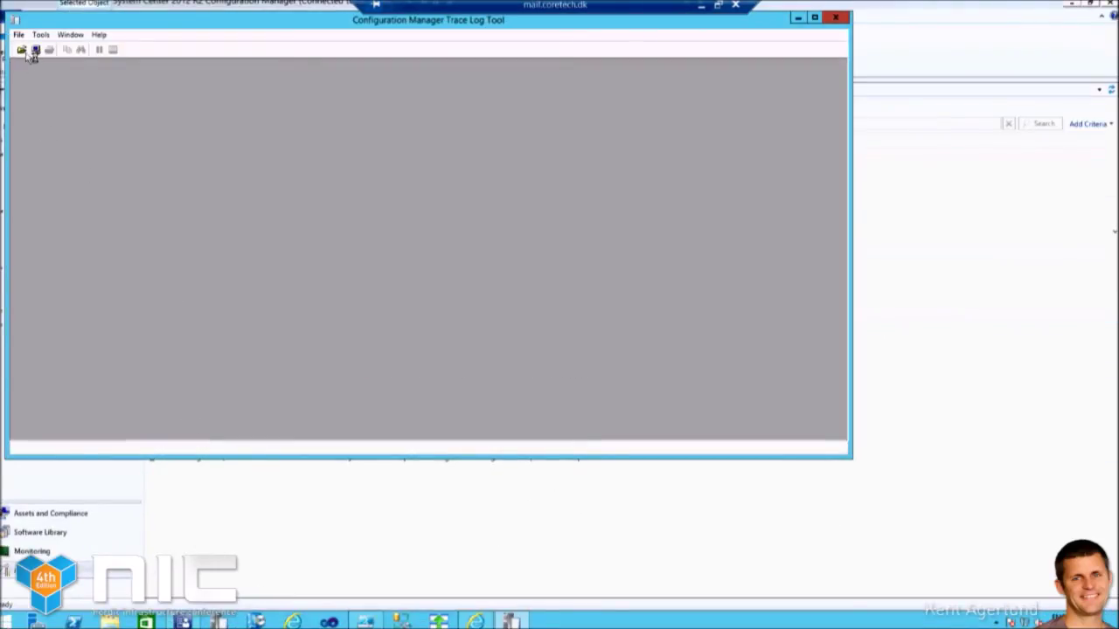
Open cloudusersync.log, dmpdownloader.log and dmpuploader.log as one merged log in the Configuration Manager Trace Log Tool.
click(21, 50)
click(353, 208)
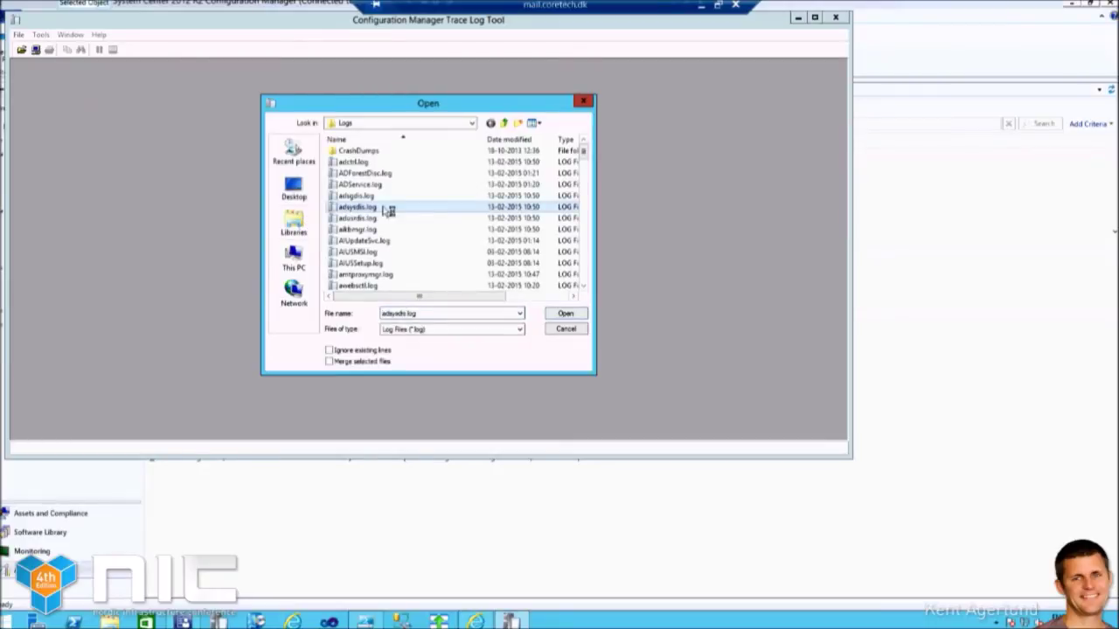
text(ccm)
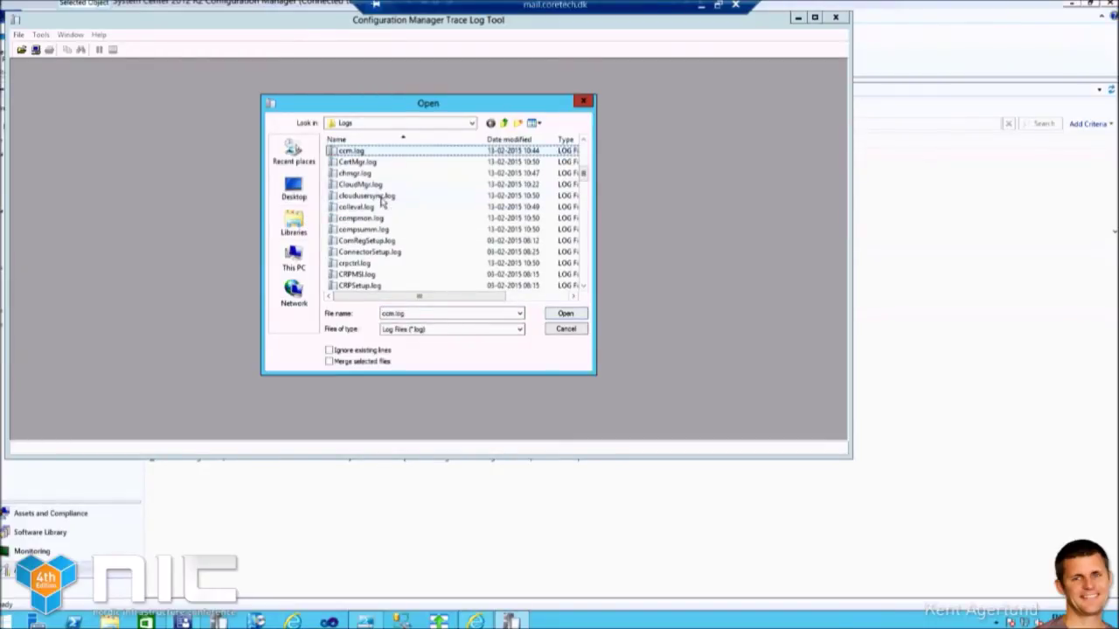
click(381, 198)
scroll(397, 253, down, 1)
scroll(397, 253, down, 1)
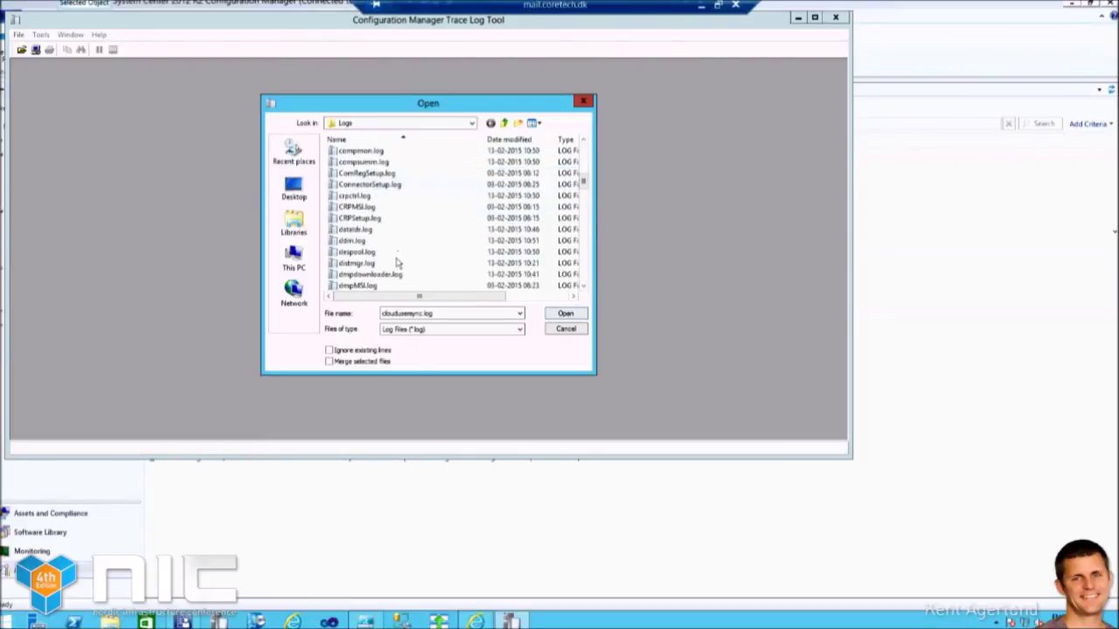
click(390, 276)
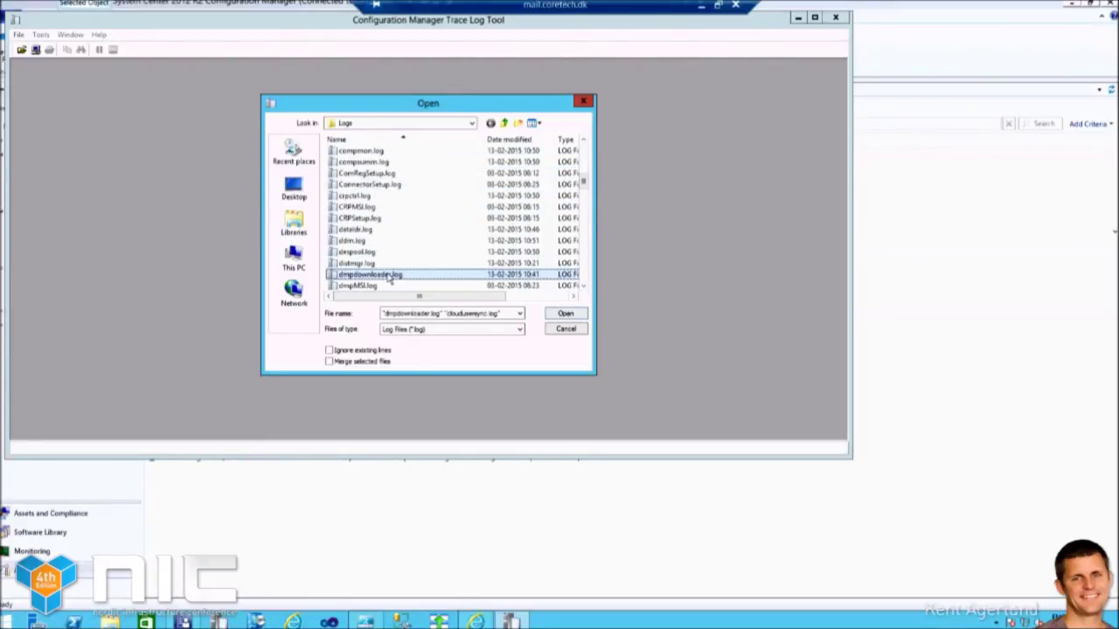
scroll(384, 278, down, 1)
ctrl+click(379, 278)
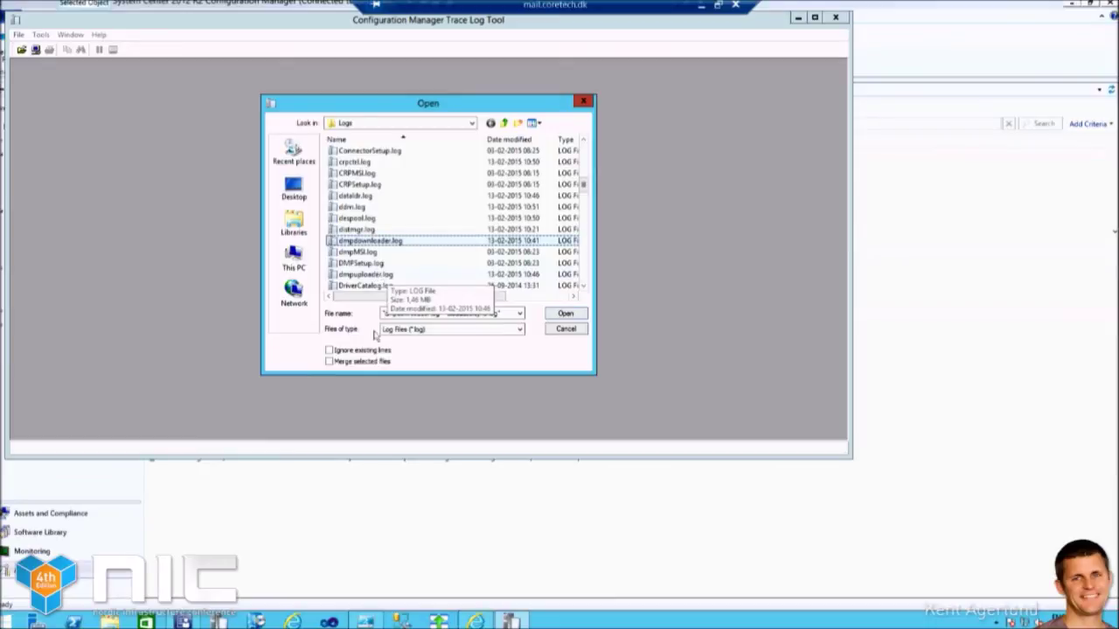
click(376, 361)
click(559, 316)
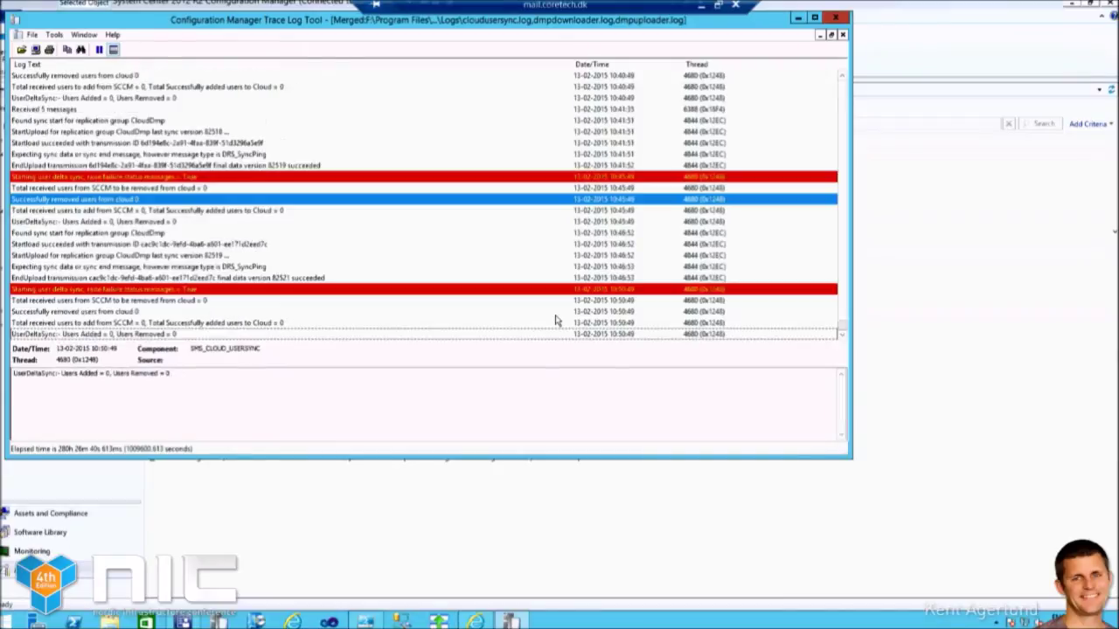
Inspect the latest entry on users added to the cloud in the merged log and minimize the log viewer.
click(556, 322)
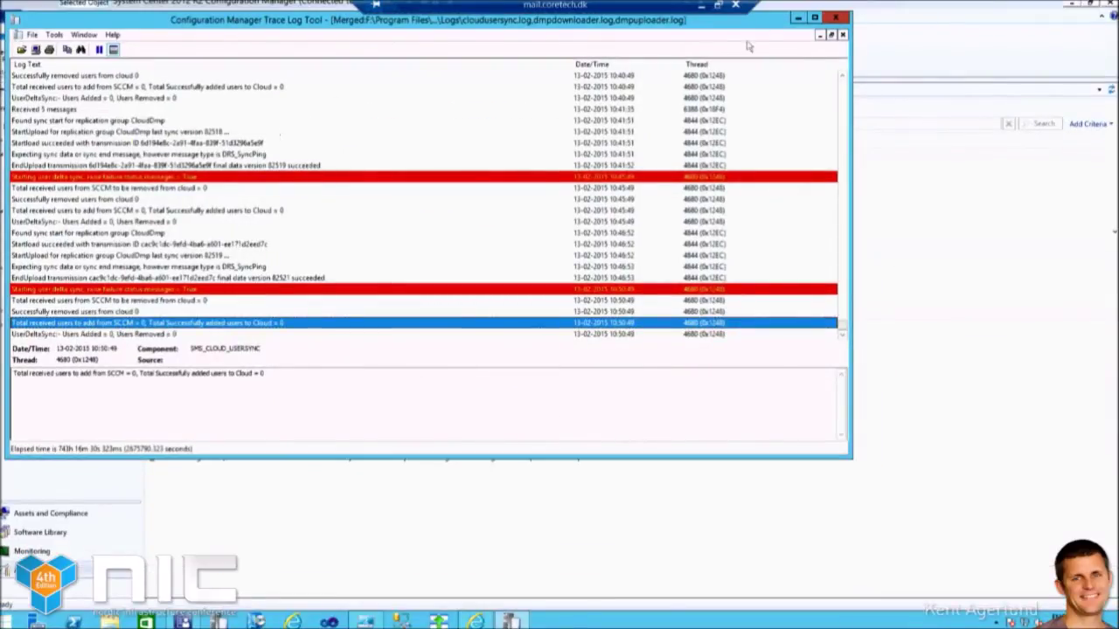
click(797, 17)
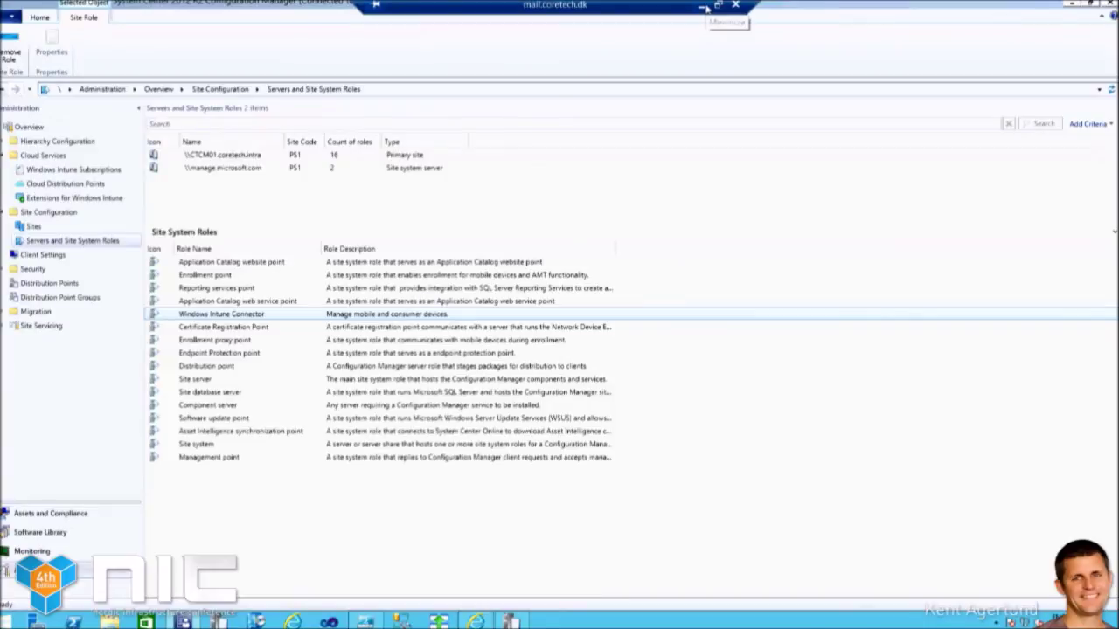
Minimize the remote session and reposition the mirrored iPad so its whole screen is visible on the local desktop.
click(705, 7)
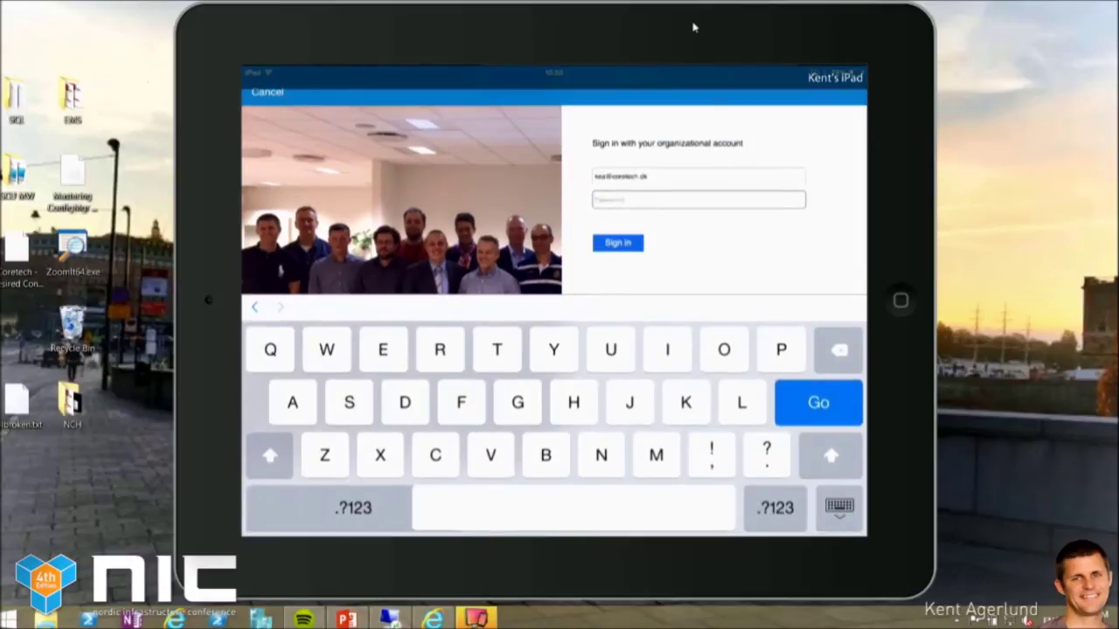
drag(693, 27, 737, 537)
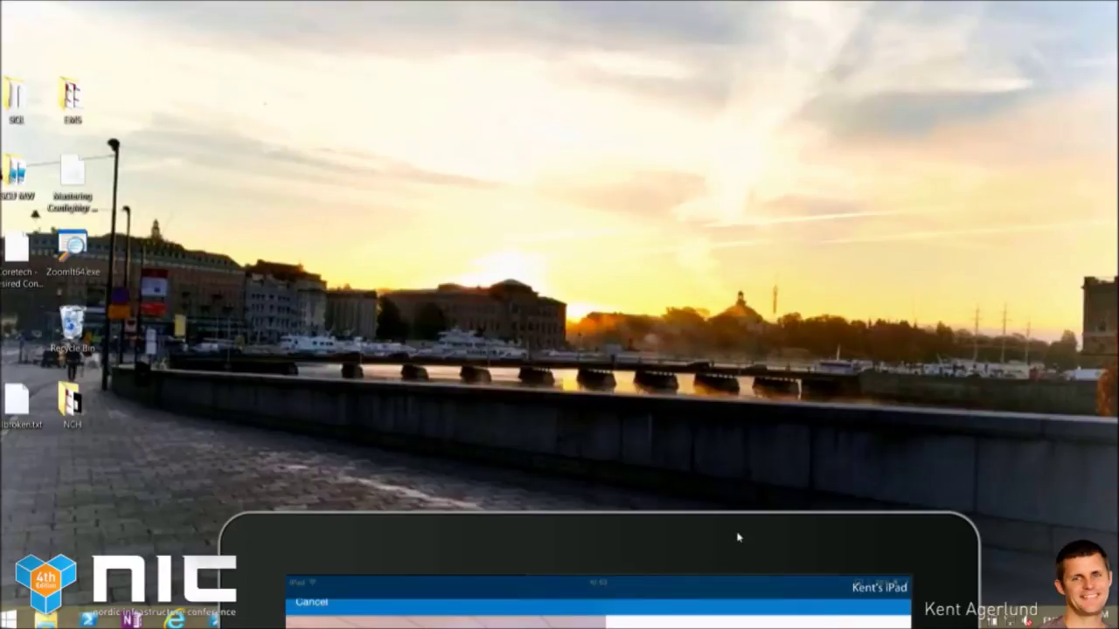
drag(736, 537, 749, 20)
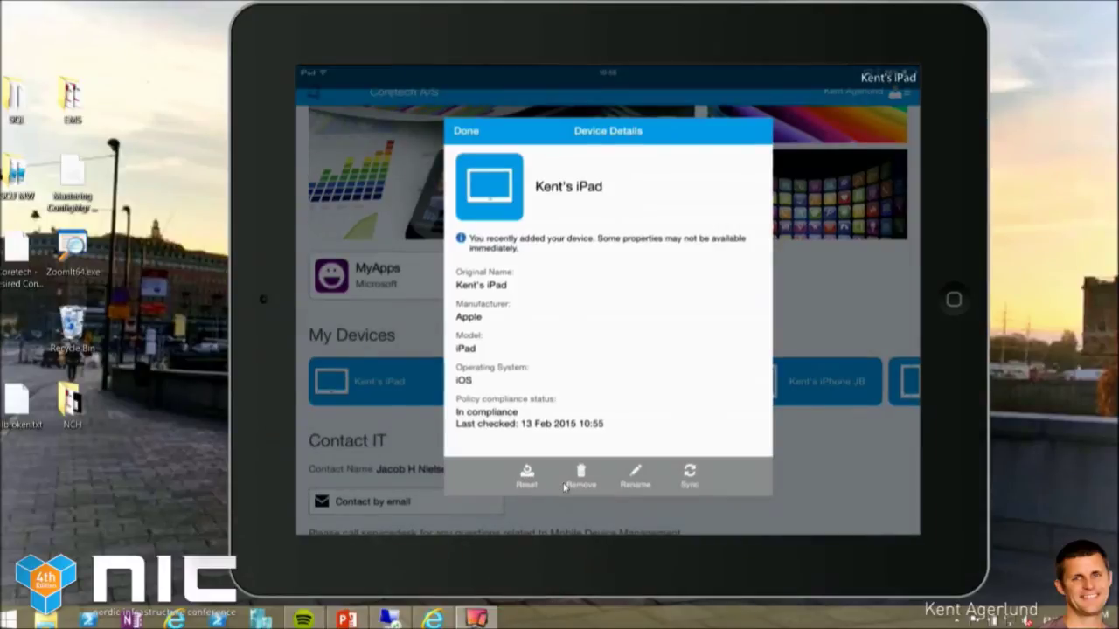
click(701, 474)
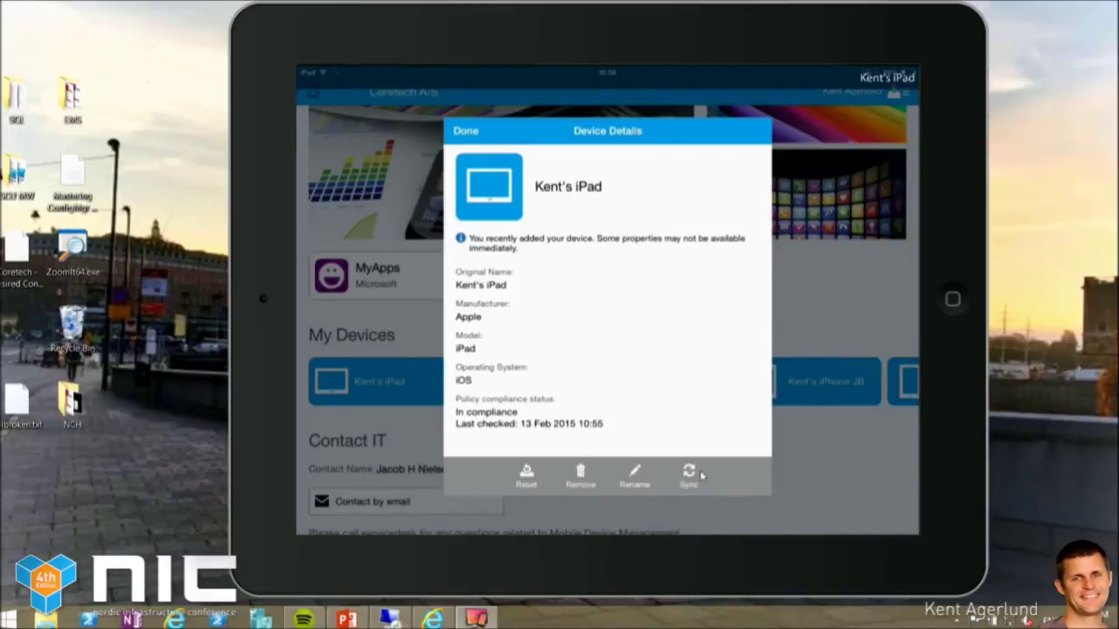
click(701, 475)
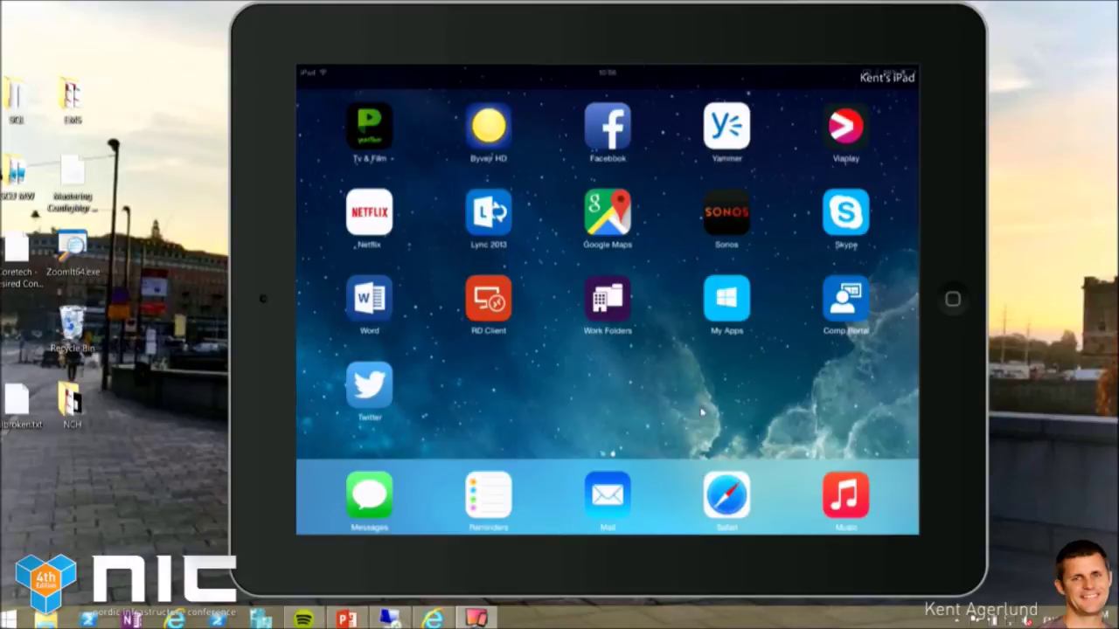
Move the mirrored iPad aside, return to the remote Configuration Manager session and list the device collections in Assets and Compliance.
drag(577, 16, 885, 480)
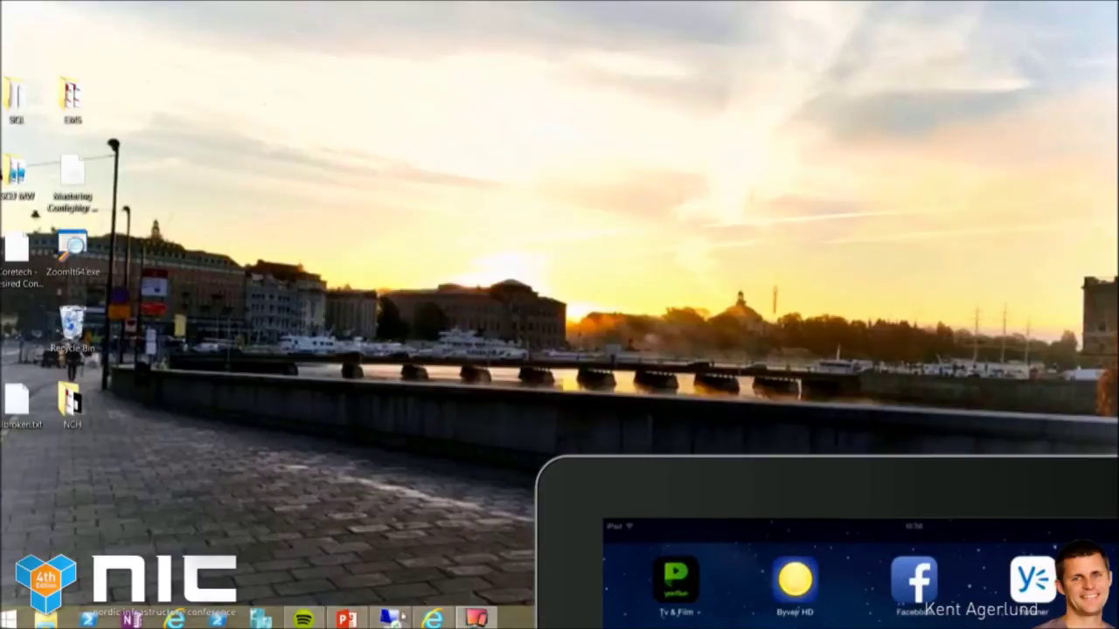
click(390, 618)
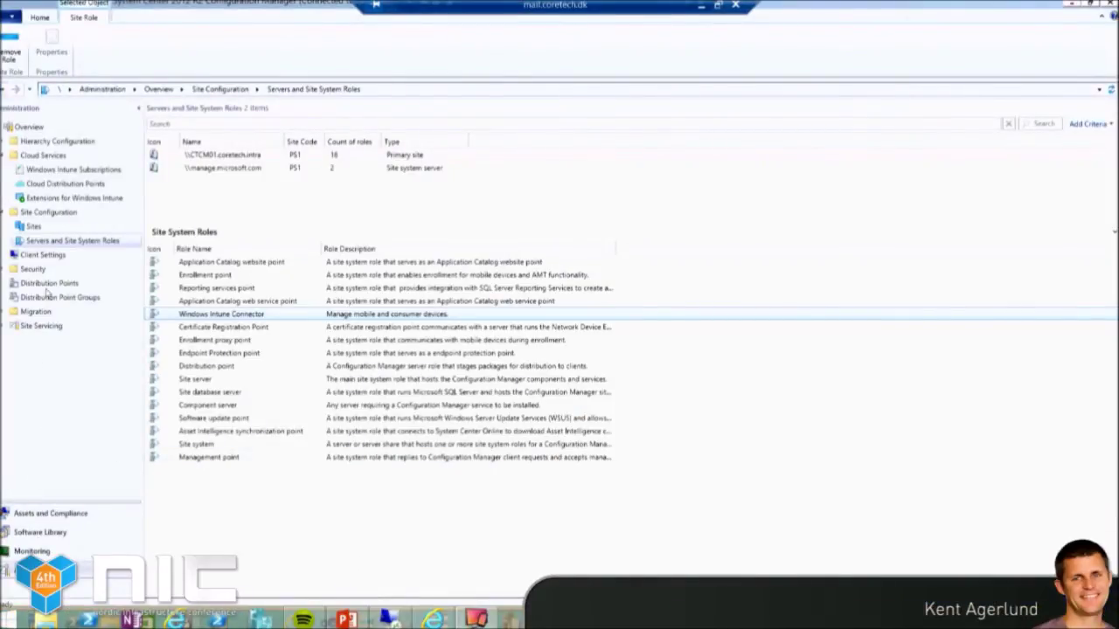
click(70, 516)
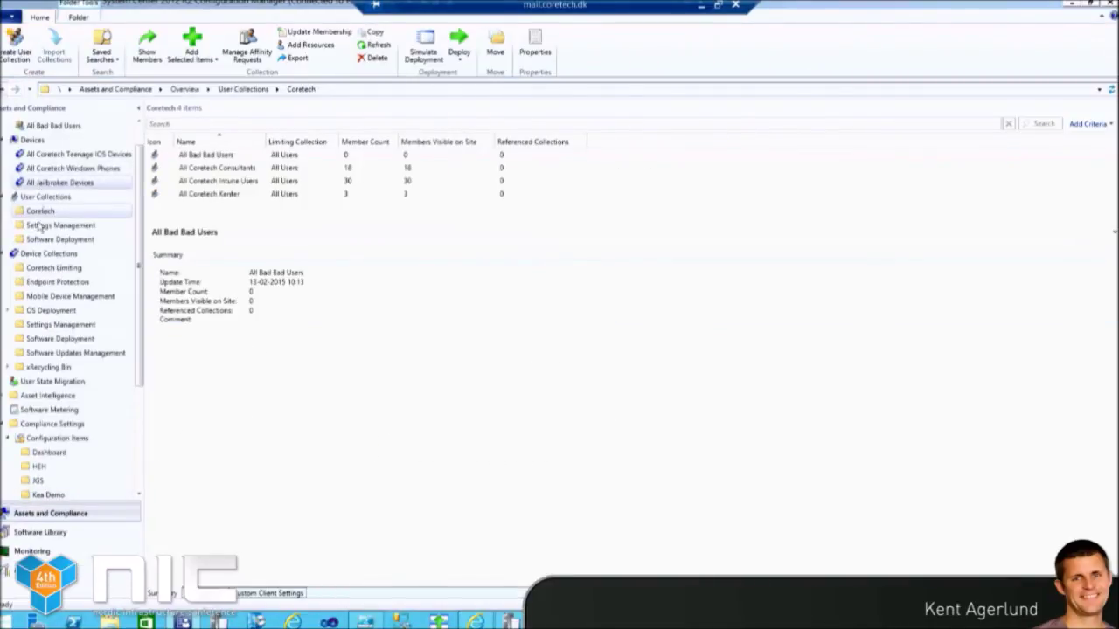
click(38, 255)
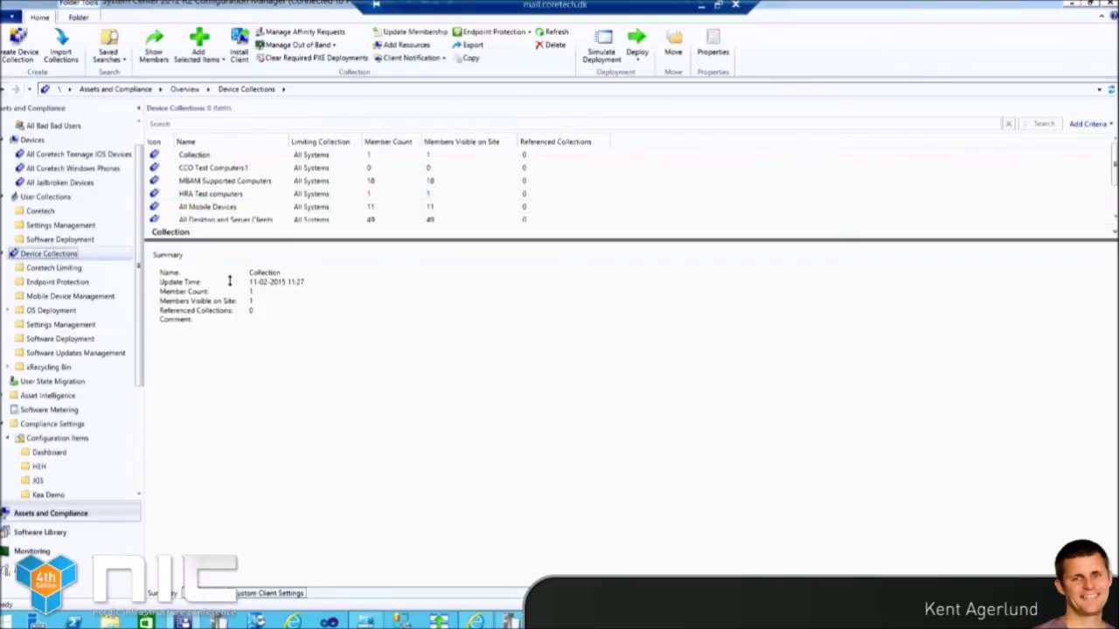
Show the members of the All Mobile Devices collection and enlarge the list area until every device is visible.
click(216, 208)
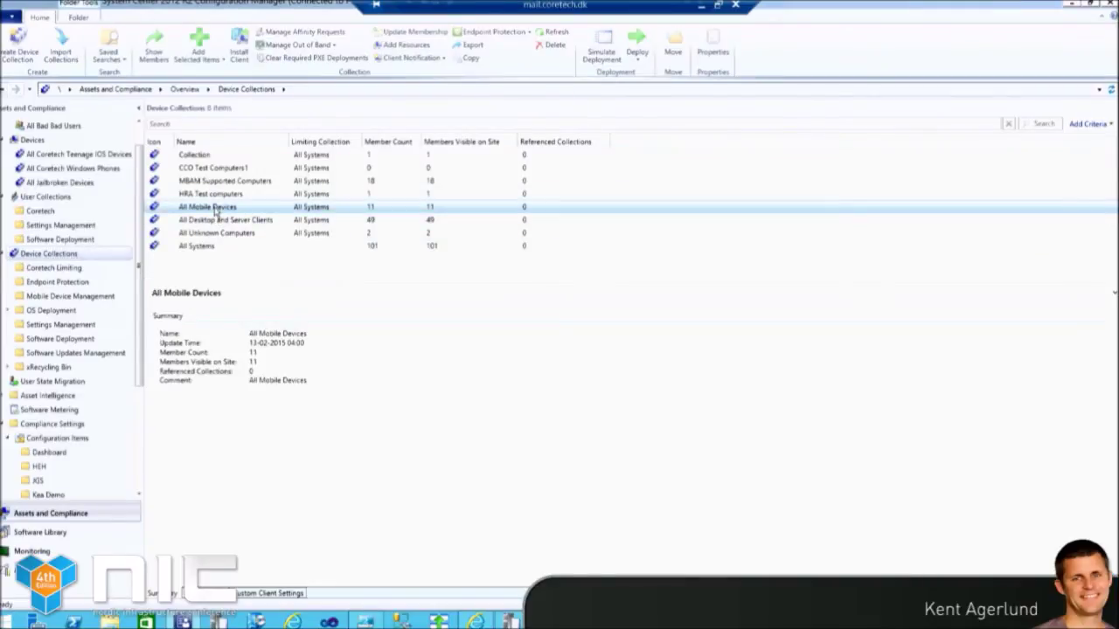
double_click(216, 208)
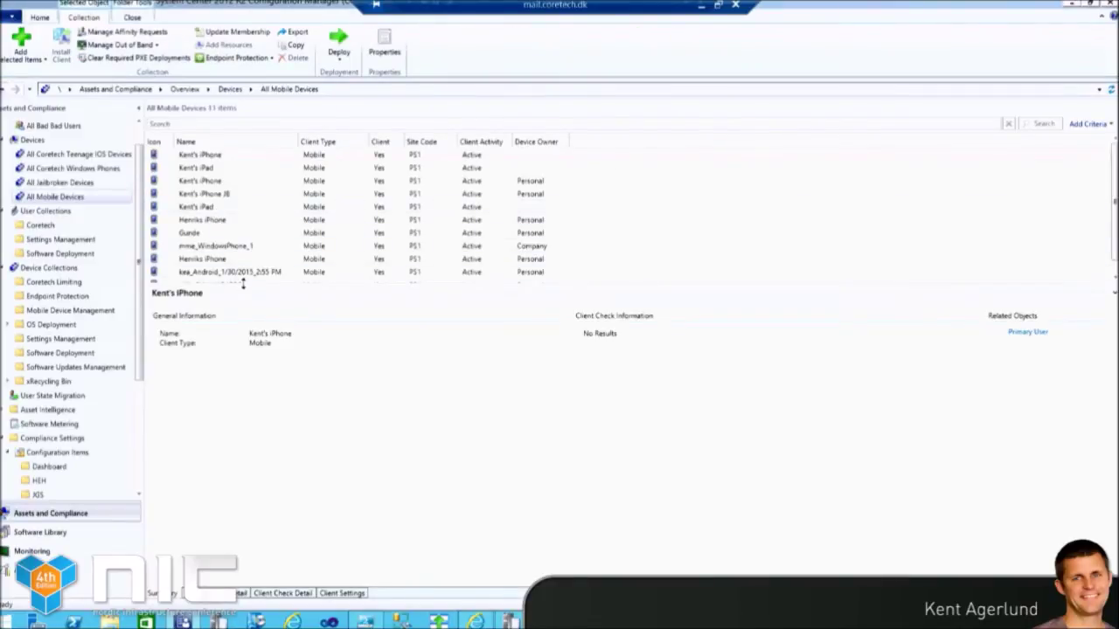
drag(244, 292, 244, 343)
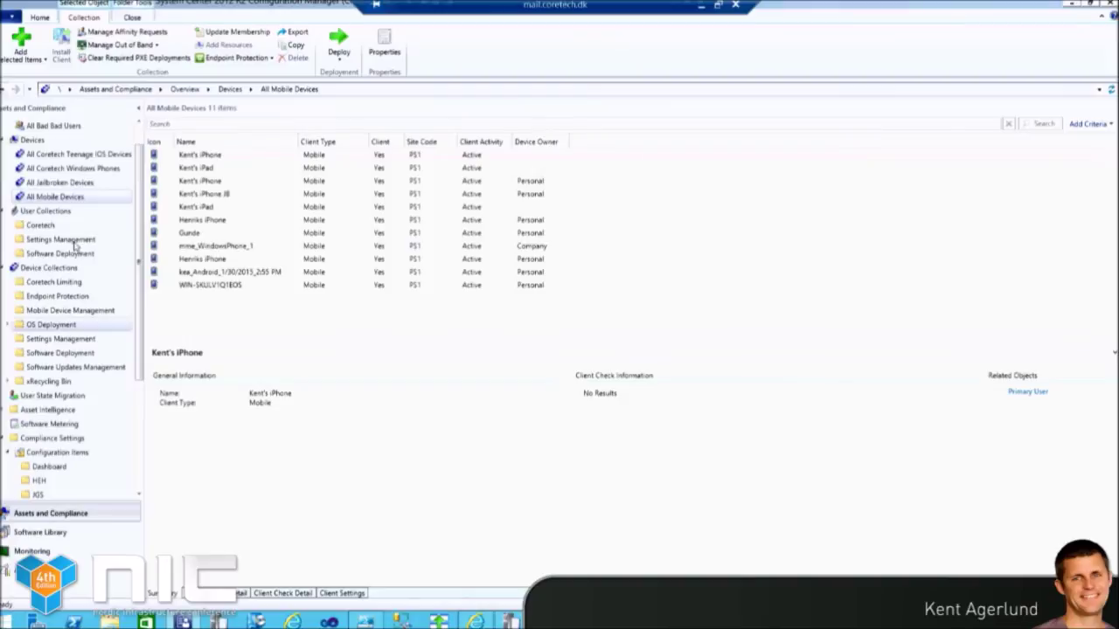
Show the members of the All Coretech Teenage IOS Devices collection from the Mobile Device Management folder.
click(59, 312)
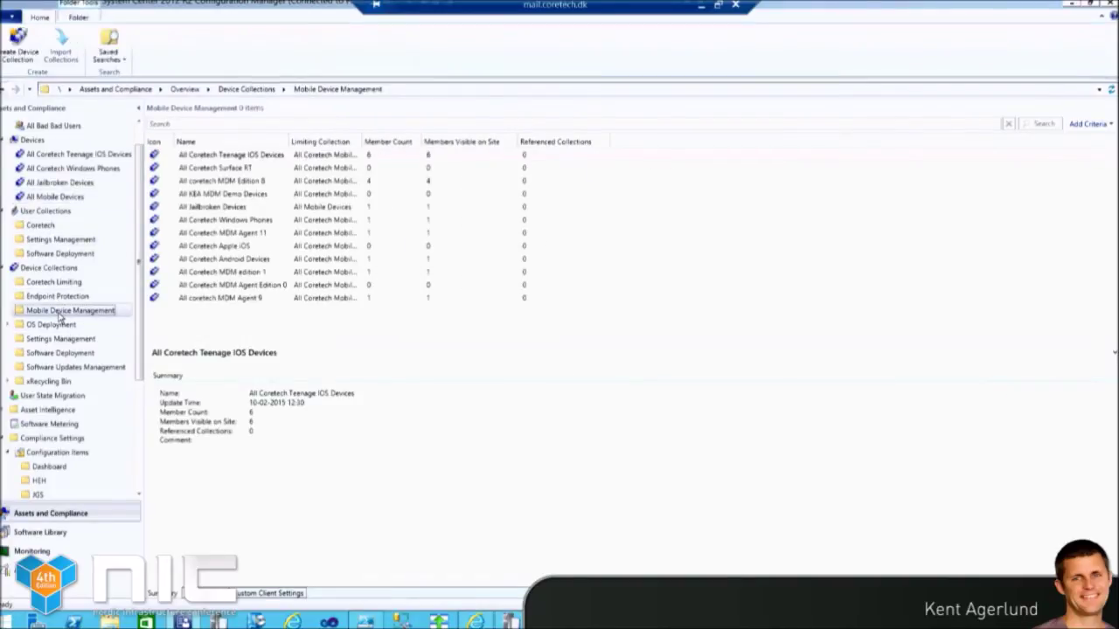
click(264, 156)
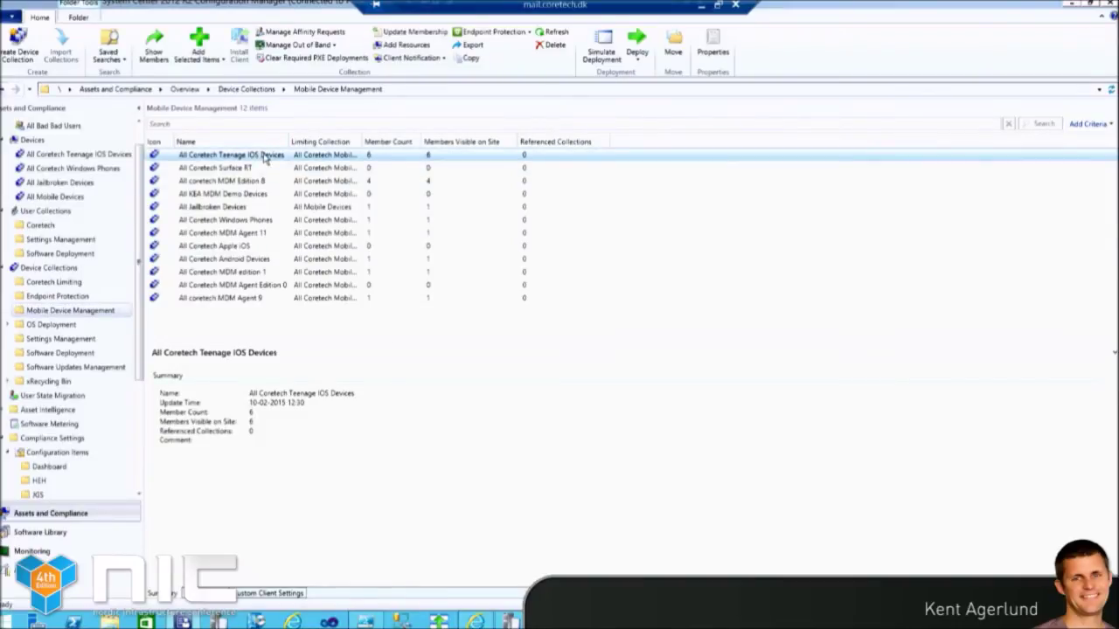
double_click(265, 156)
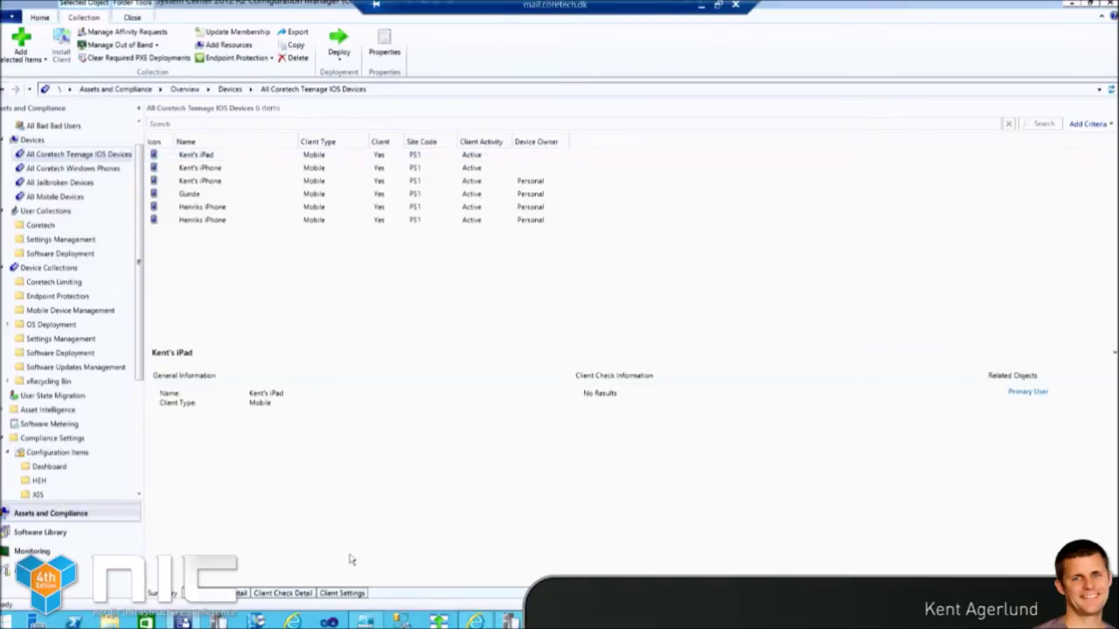
Review the ownership types offered for the last iPhone in the collection and cancel the ownership dialog.
right_click(532, 220)
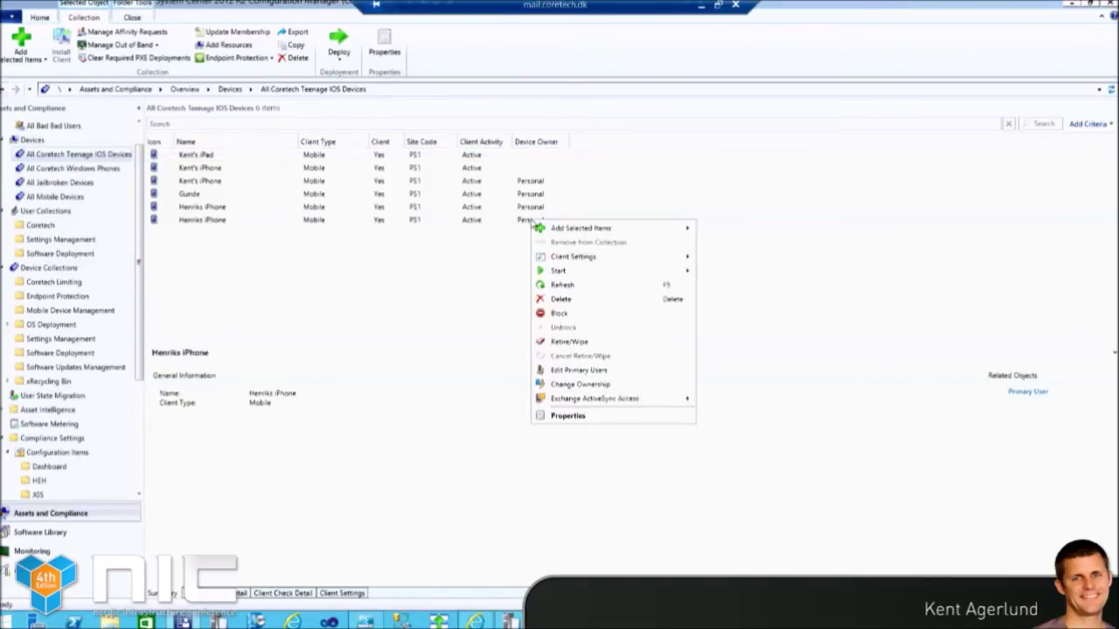
click(567, 385)
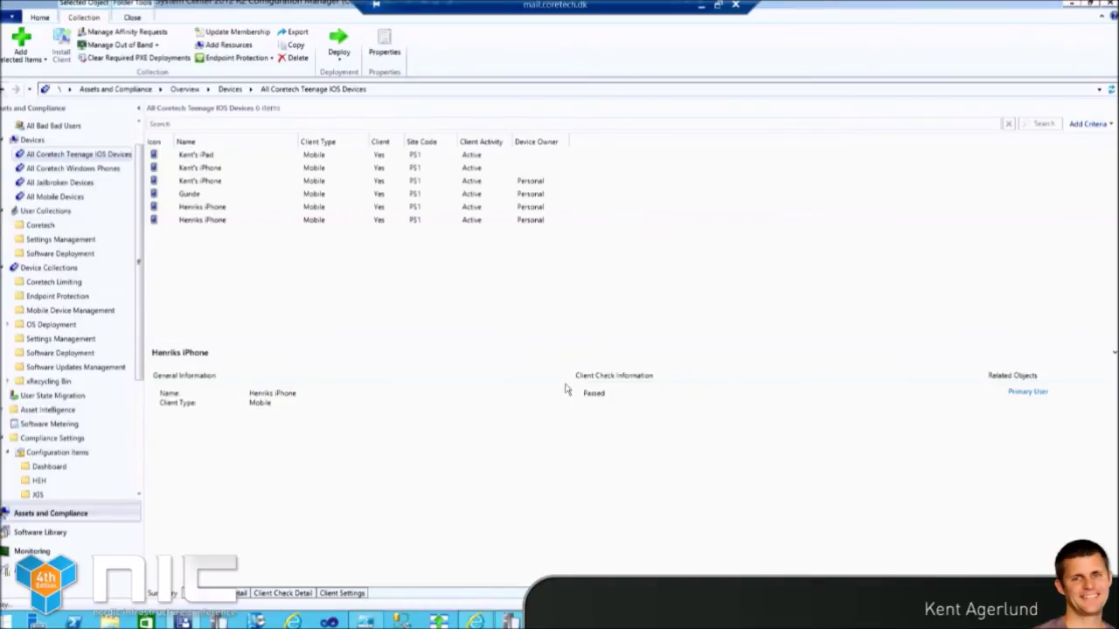
click(509, 306)
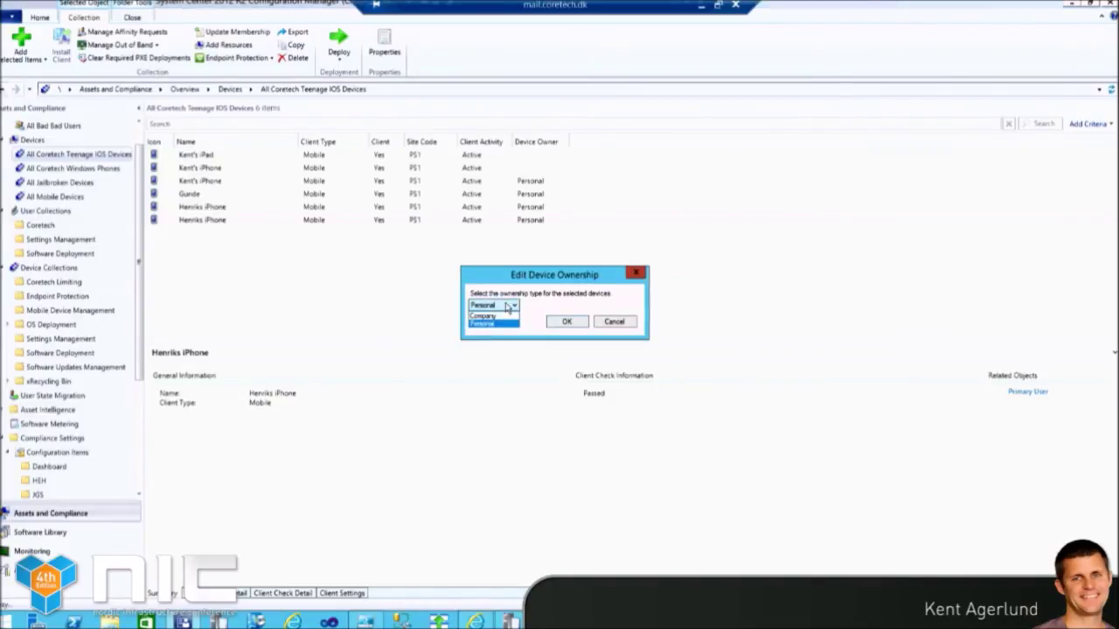
click(494, 323)
click(626, 324)
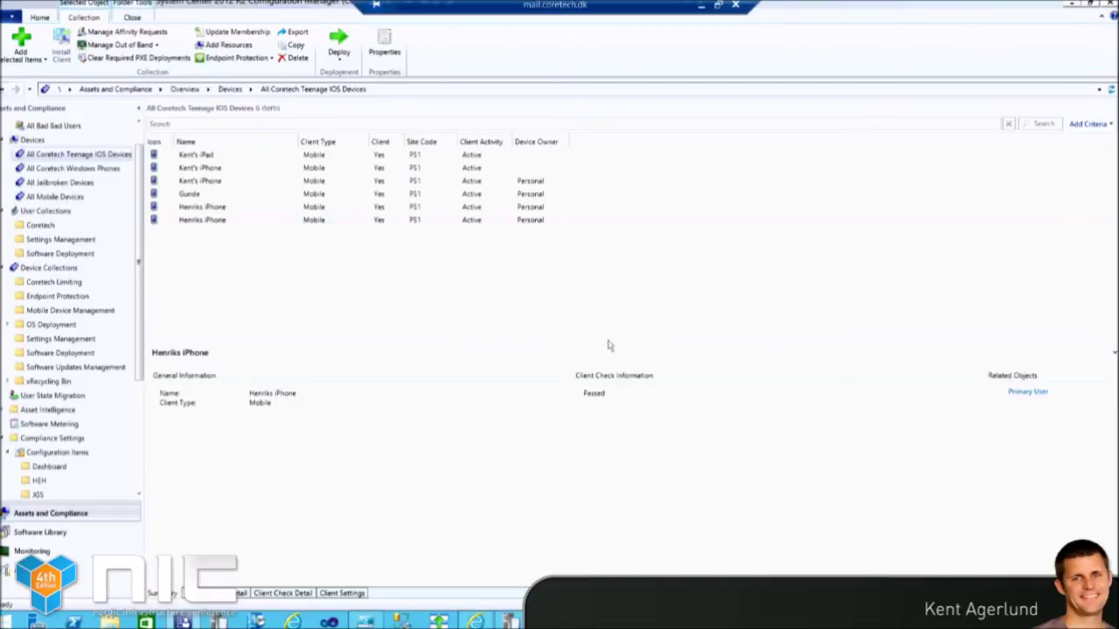
Switch to Windows PowerShell ISE, review changeOwnerShip.ps1 with its collection name and Company ownership type, and run the script.
click(365, 622)
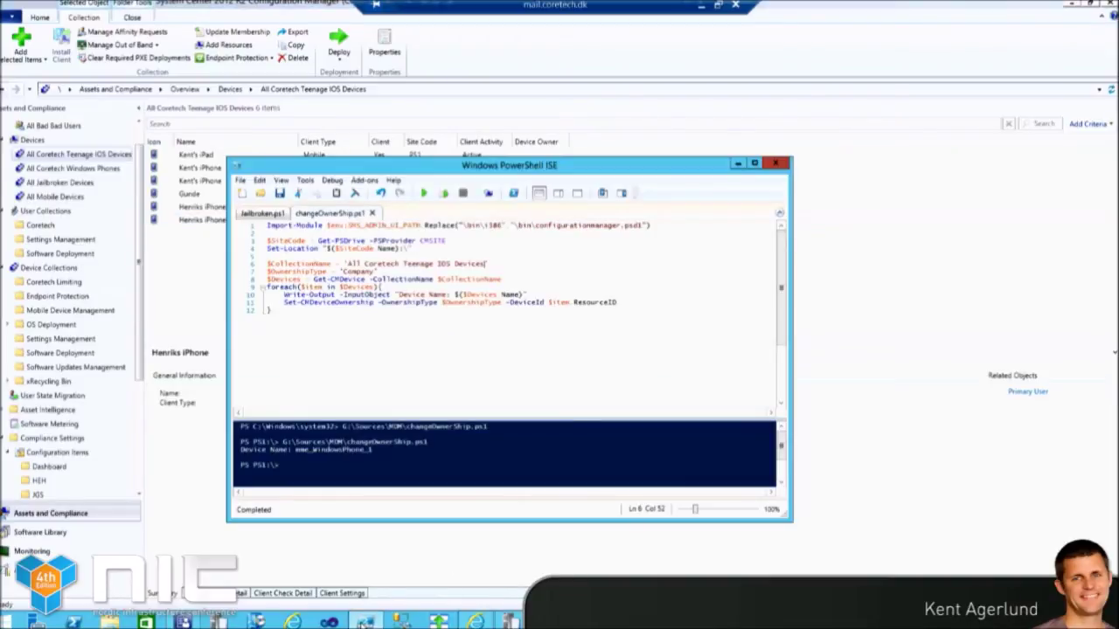
drag(400, 171, 350, 153)
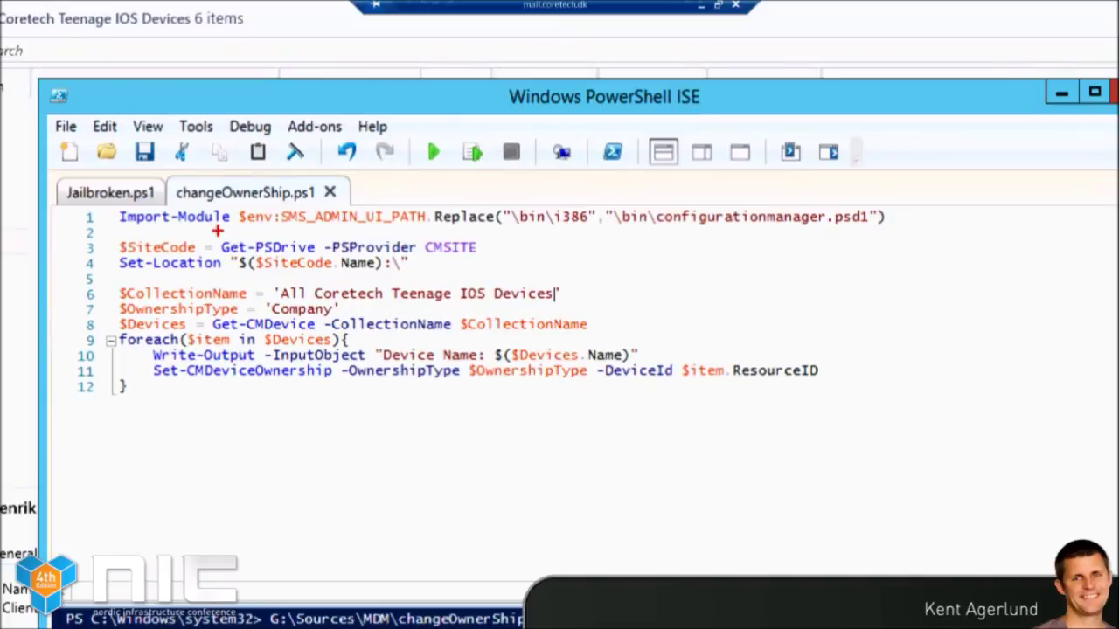
mouse_move(256, 266)
mouse_down()
mouse_move(456, 299)
mouse_move(574, 300)
mouse_up()
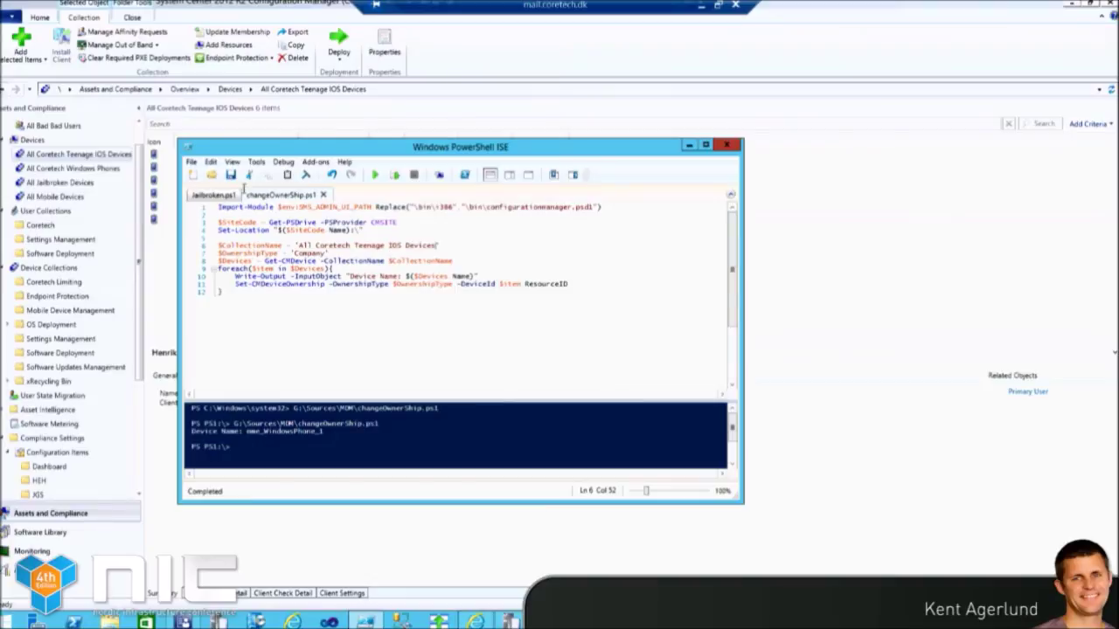
click(374, 174)
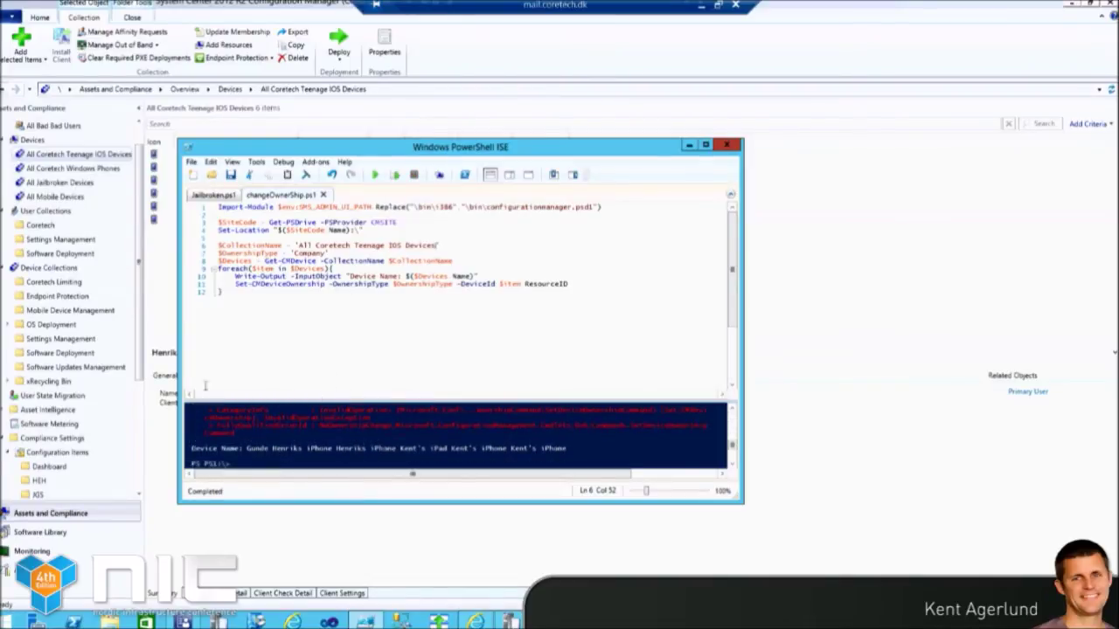
Return to the Configuration Manager console and reload the All Coretech Teenage IOS Devices members to check their ownership.
click(55, 157)
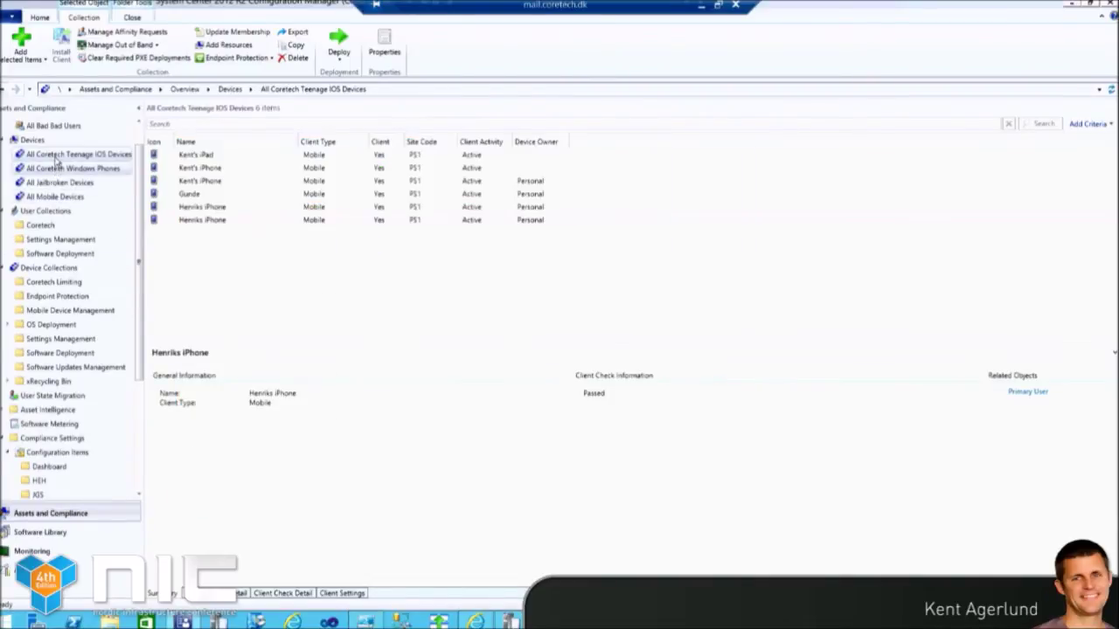
click(56, 164)
click(55, 155)
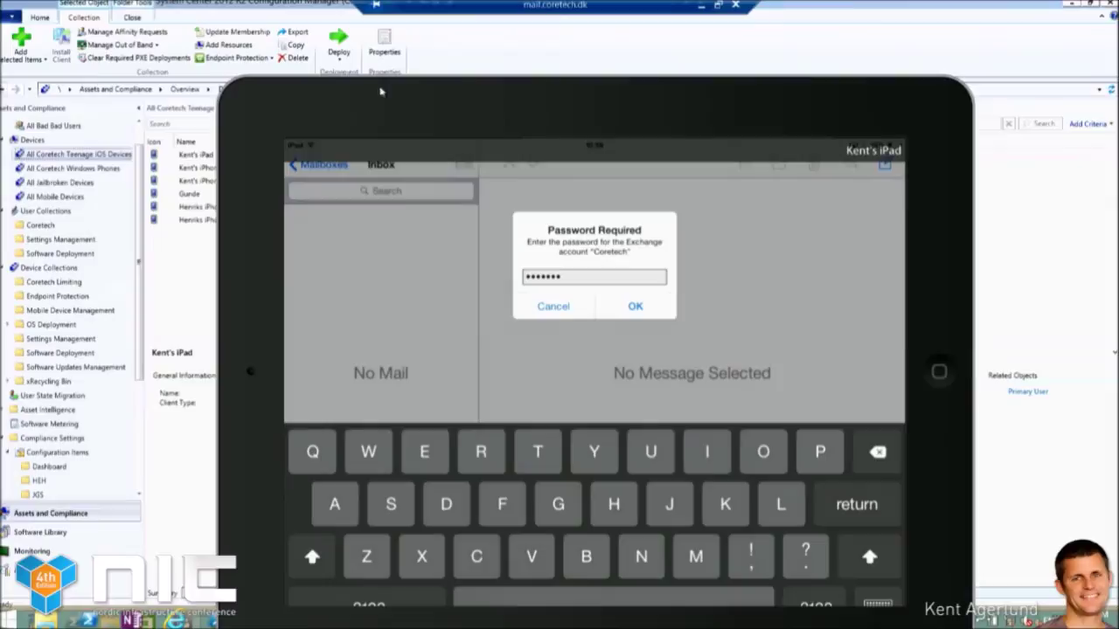
Minimize the remote session and move the mirrored iPad up so its entire mail inbox fits on the local desktop.
click(698, 7)
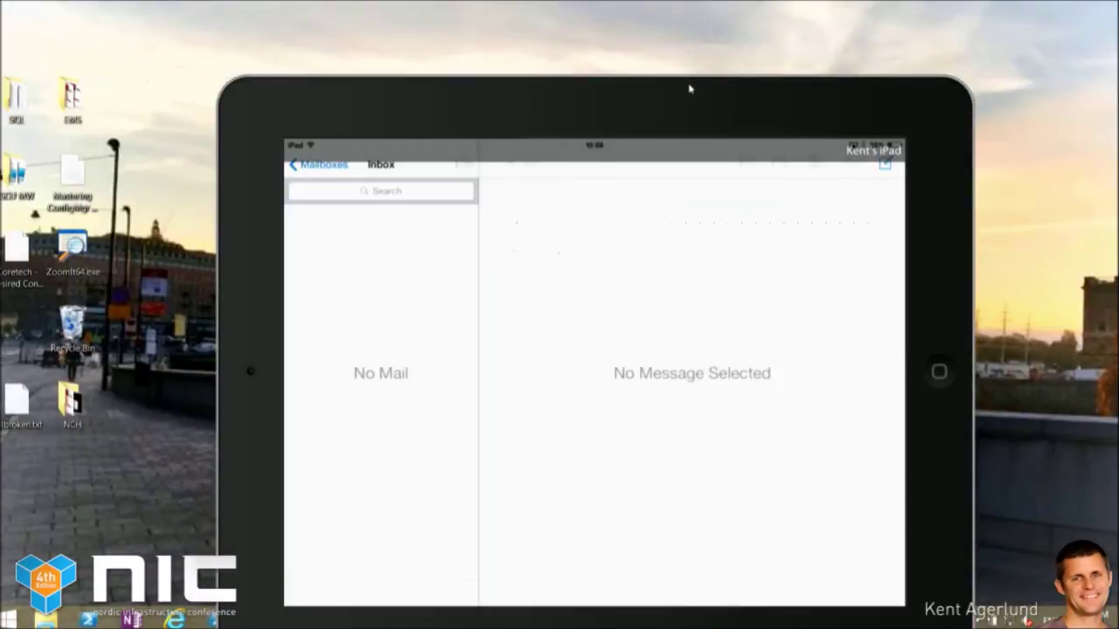
drag(689, 89, 720, 71)
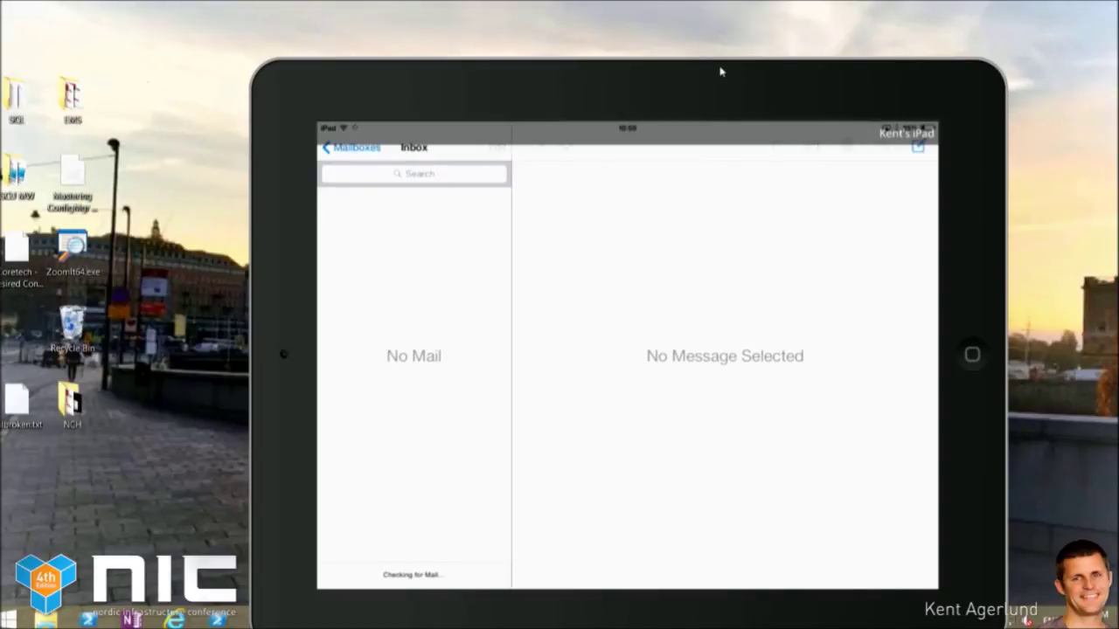
drag(716, 61, 703, 31)
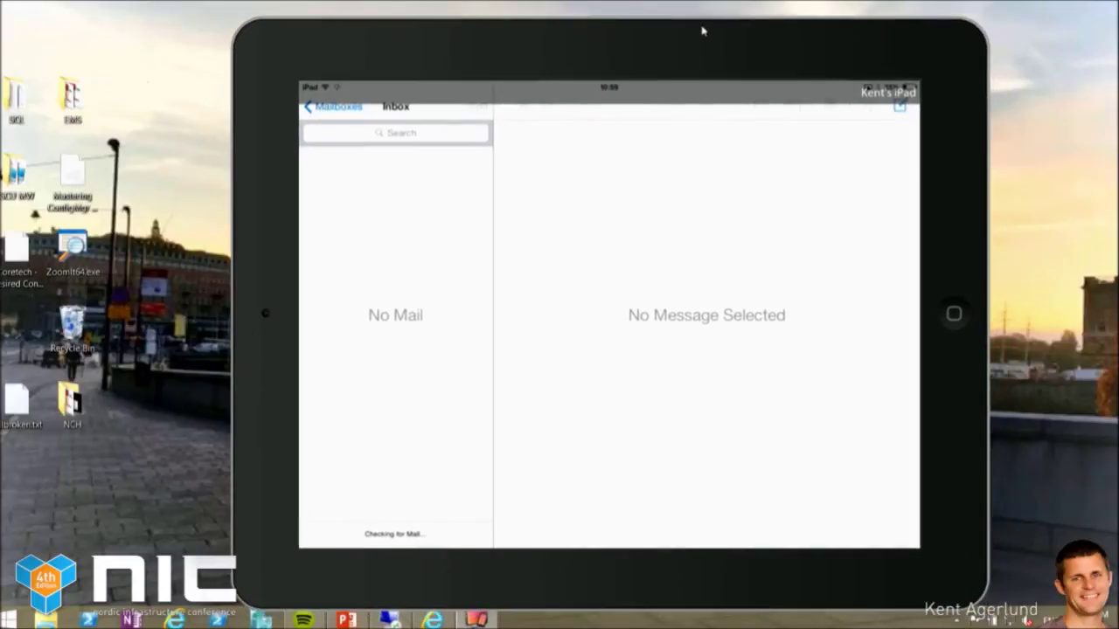
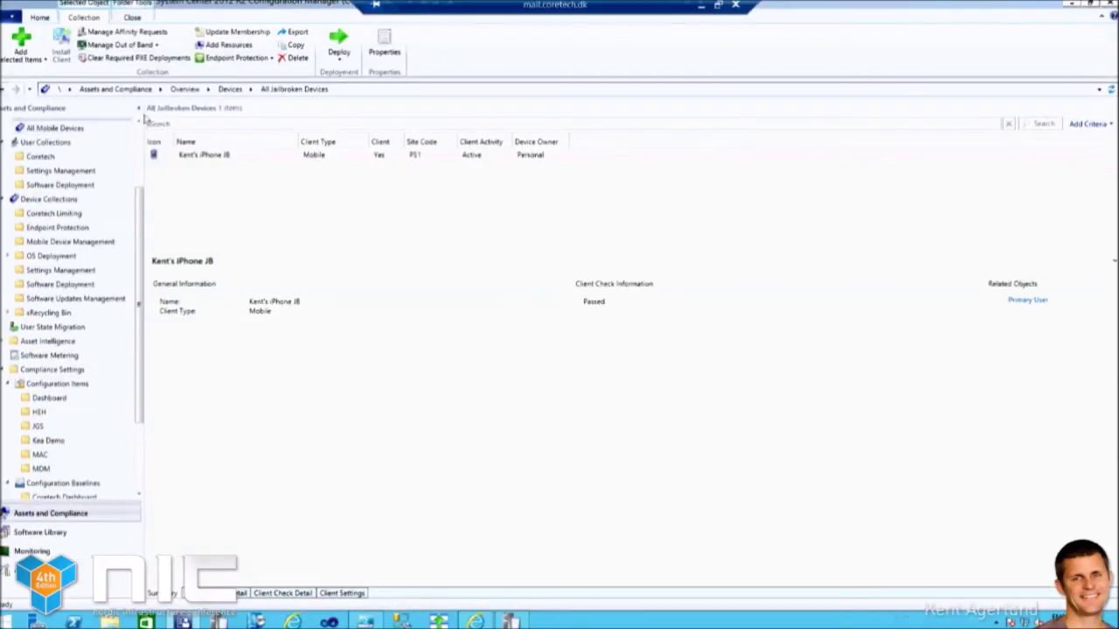
Inspect the All Jailbroken Devices collection under Mobile Device Management and the All Bad Bad Users collection in the Coretech user collections.
click(77, 243)
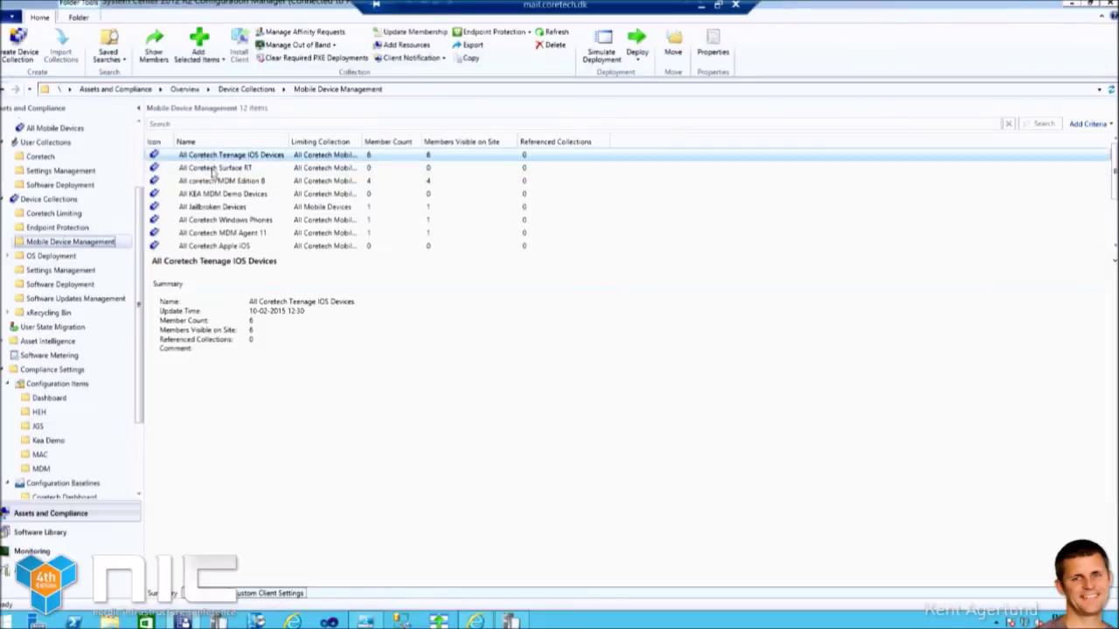
click(245, 211)
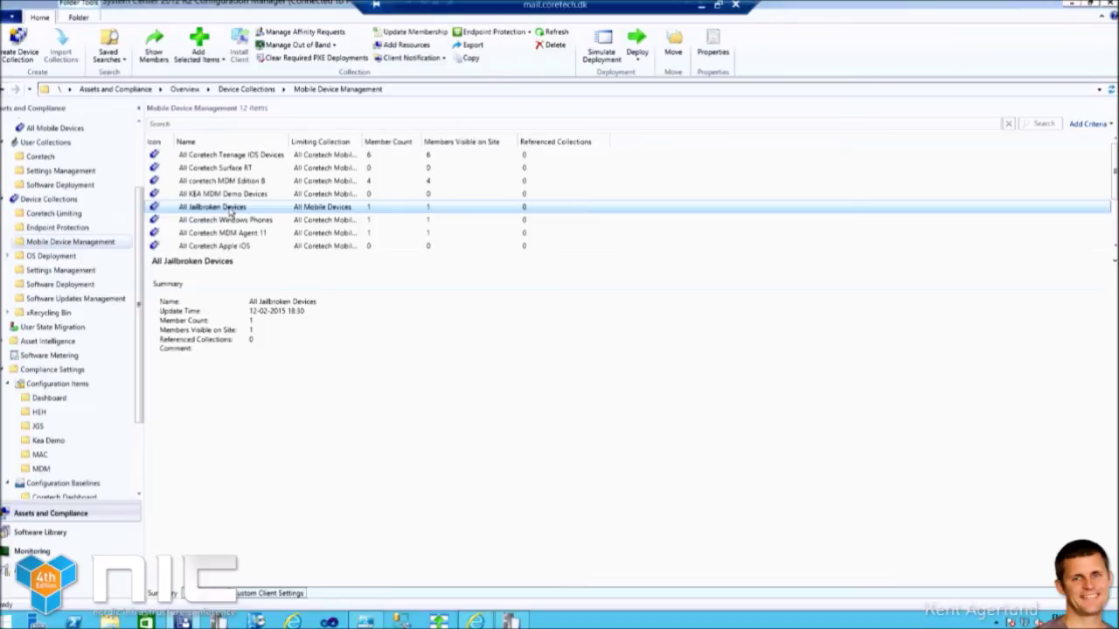
click(50, 158)
click(223, 156)
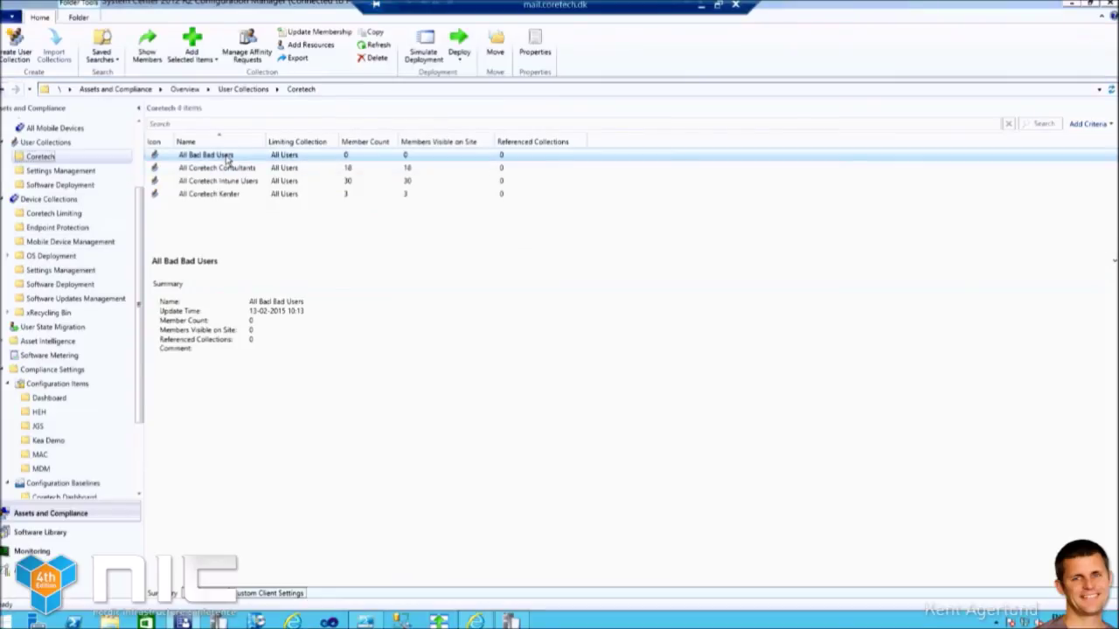
key(super+plus)
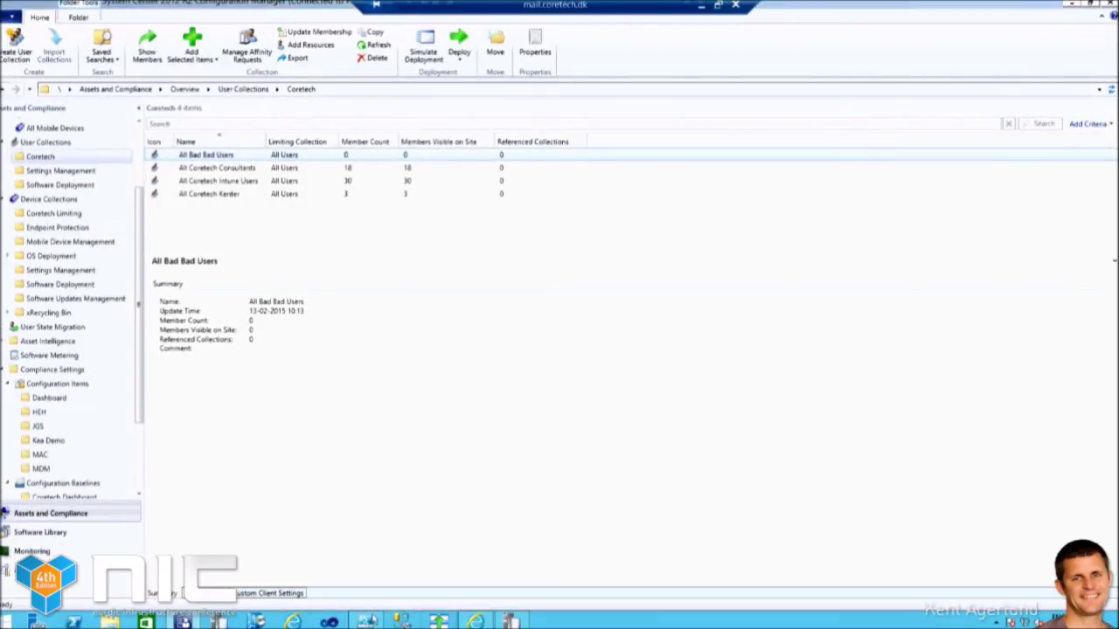
Run the Jailbroken.ps1 script in Windows PowerShell ISE and point out its debug output.
mouse_move(365, 621)
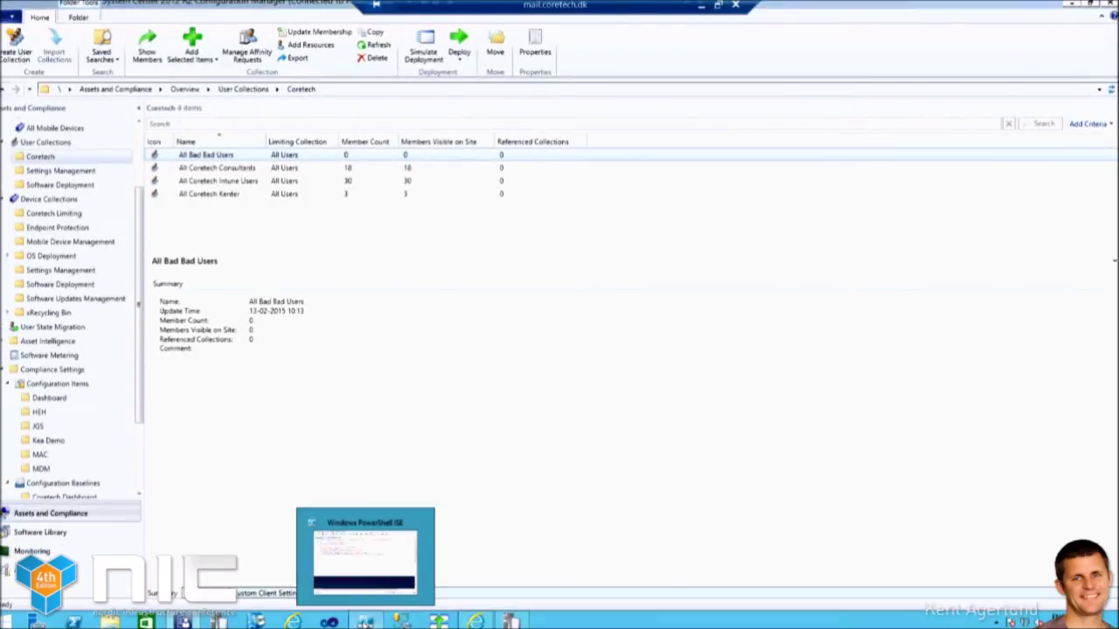
click(354, 553)
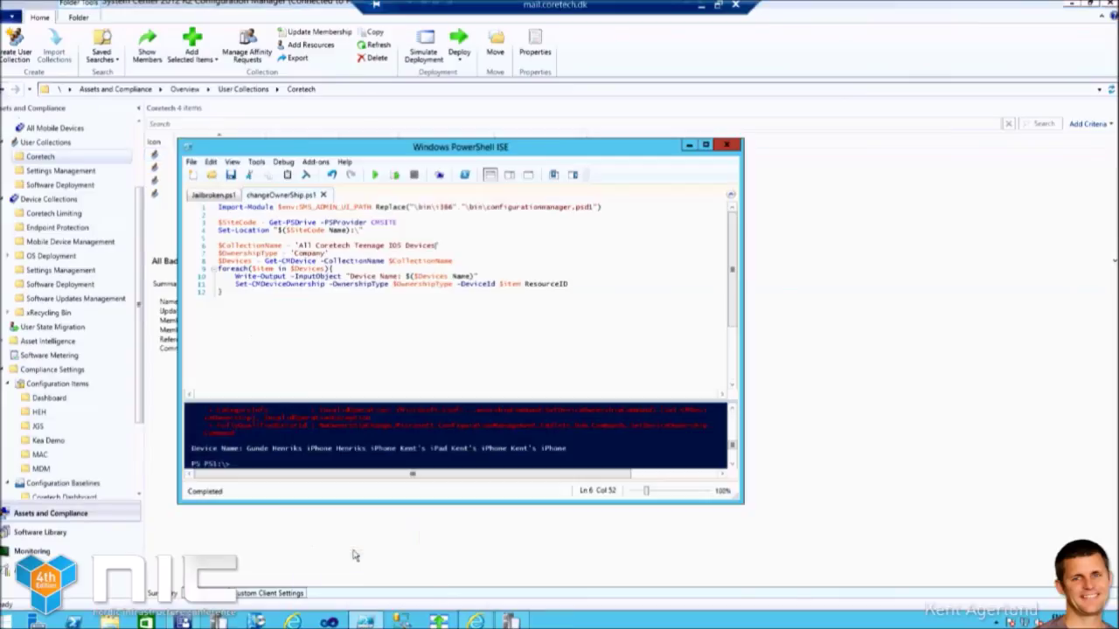
click(206, 196)
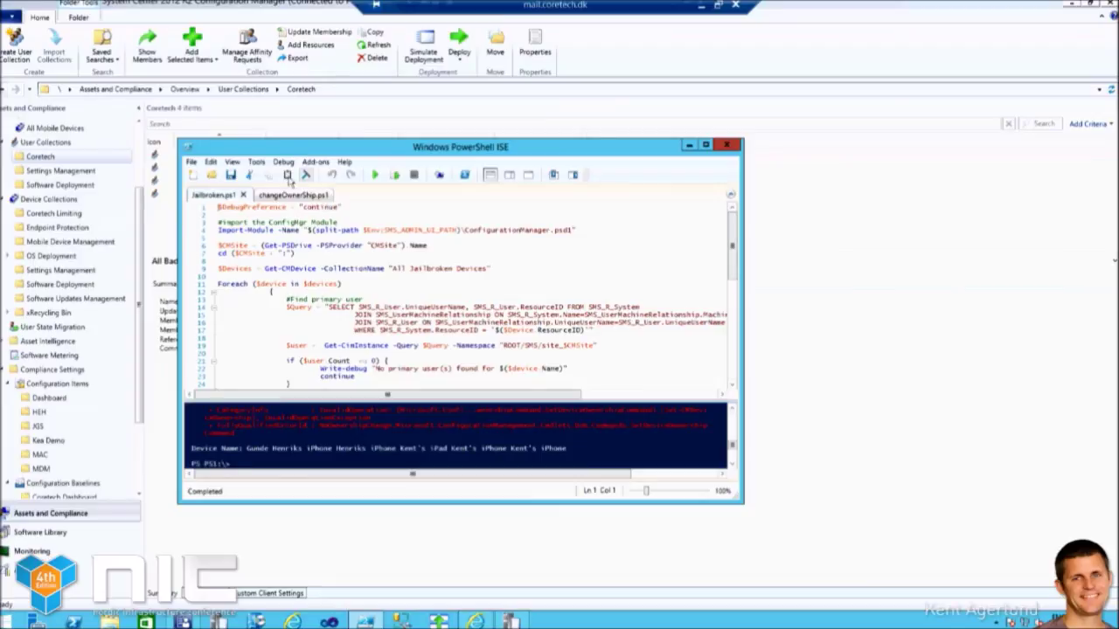
click(375, 176)
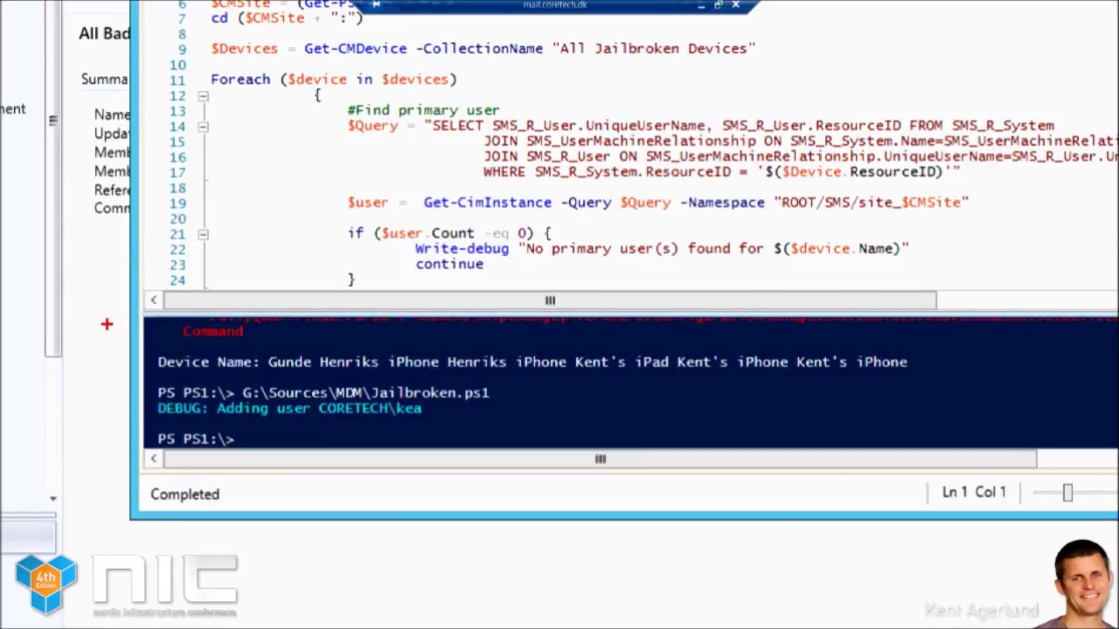
mouse_move(131, 364)
mouse_down()
mouse_move(218, 430)
mouse_move(409, 462)
mouse_move(479, 451)
mouse_up()
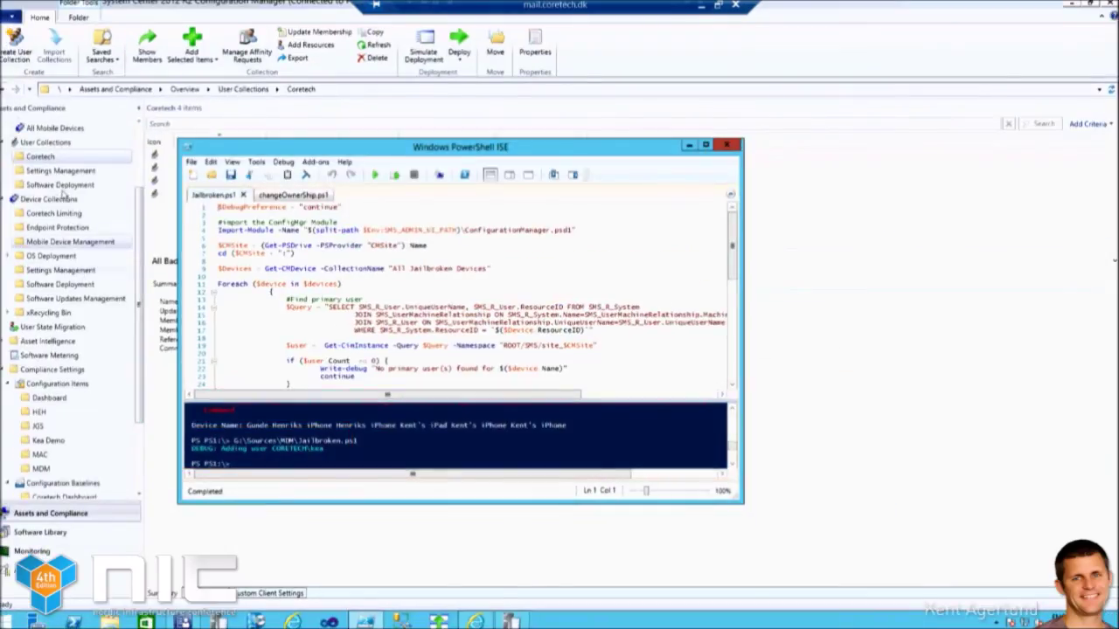
Inspect the direct membership rule of the All Bad Bad Users collection in the Coretech folder and close its properties without changes.
click(42, 159)
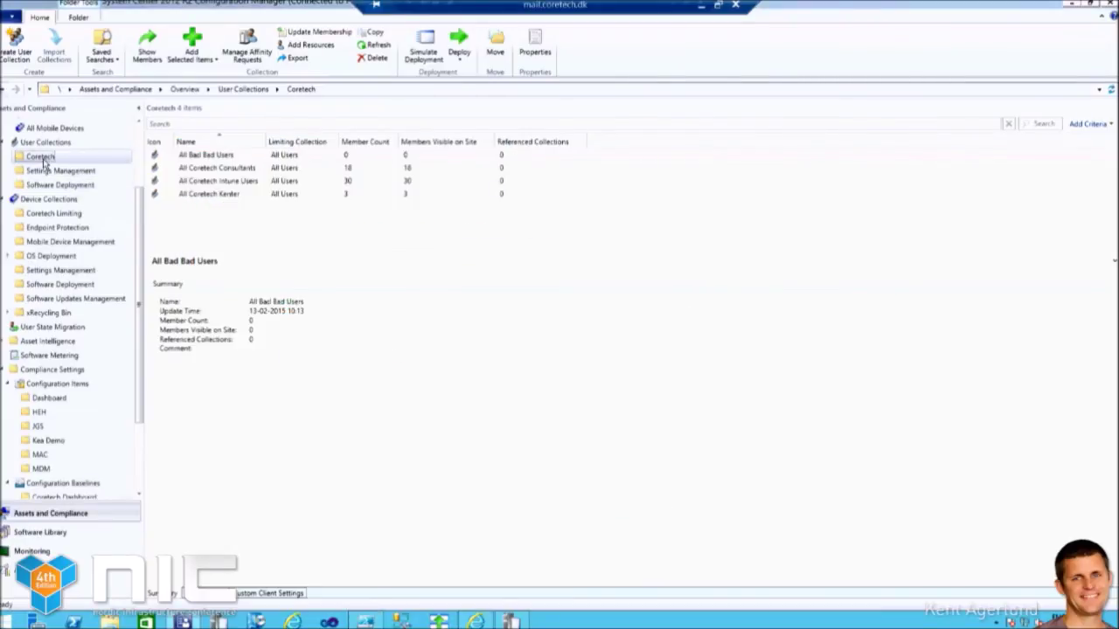
right_click(206, 157)
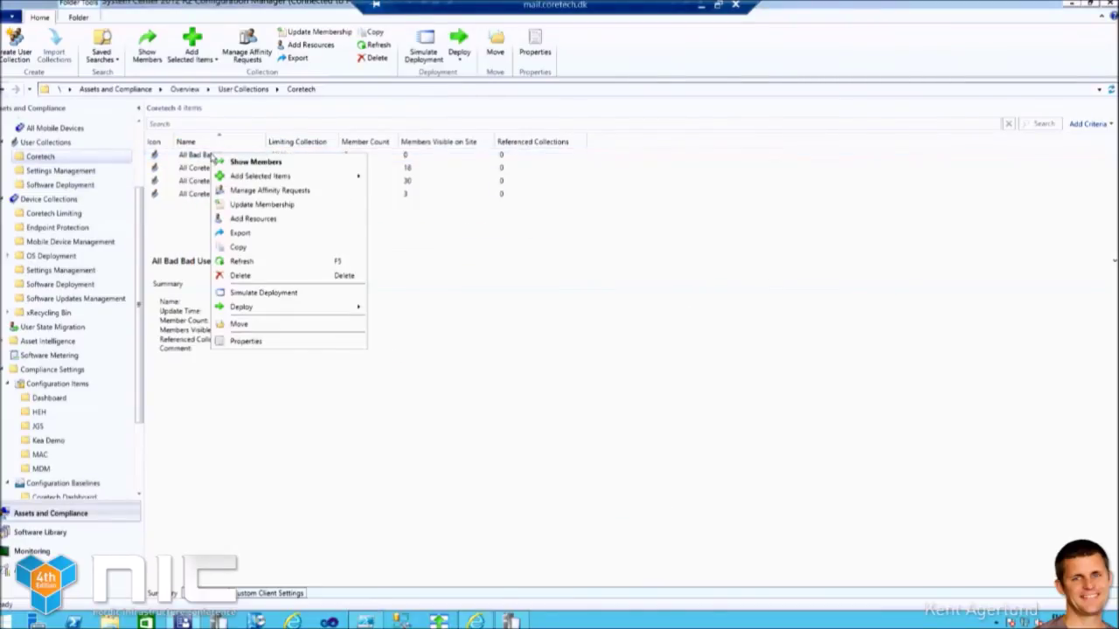
click(260, 341)
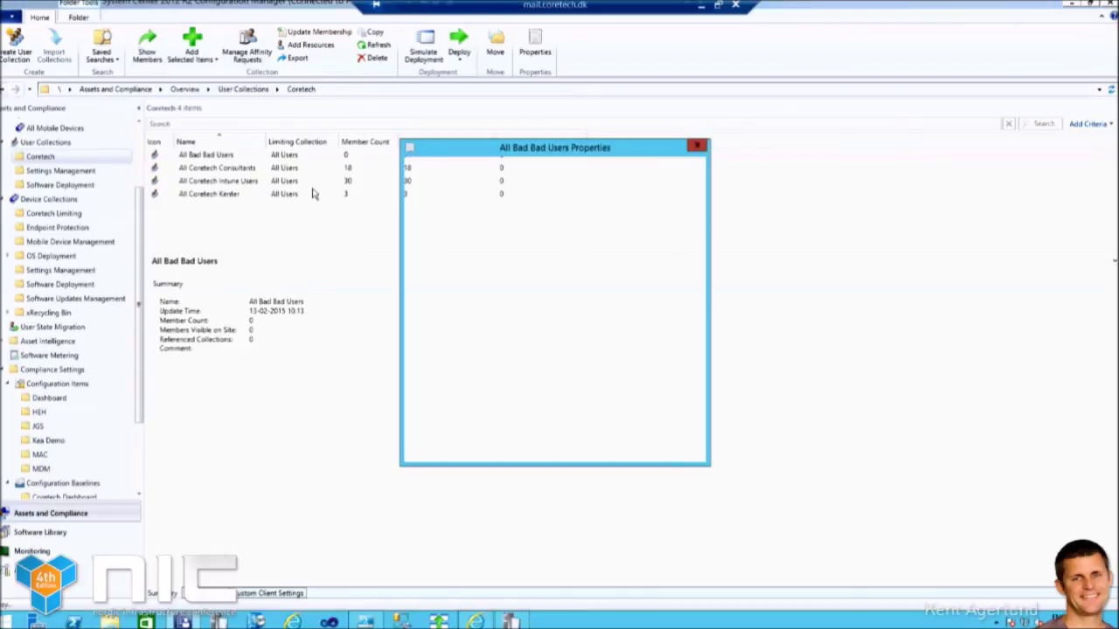
click(463, 171)
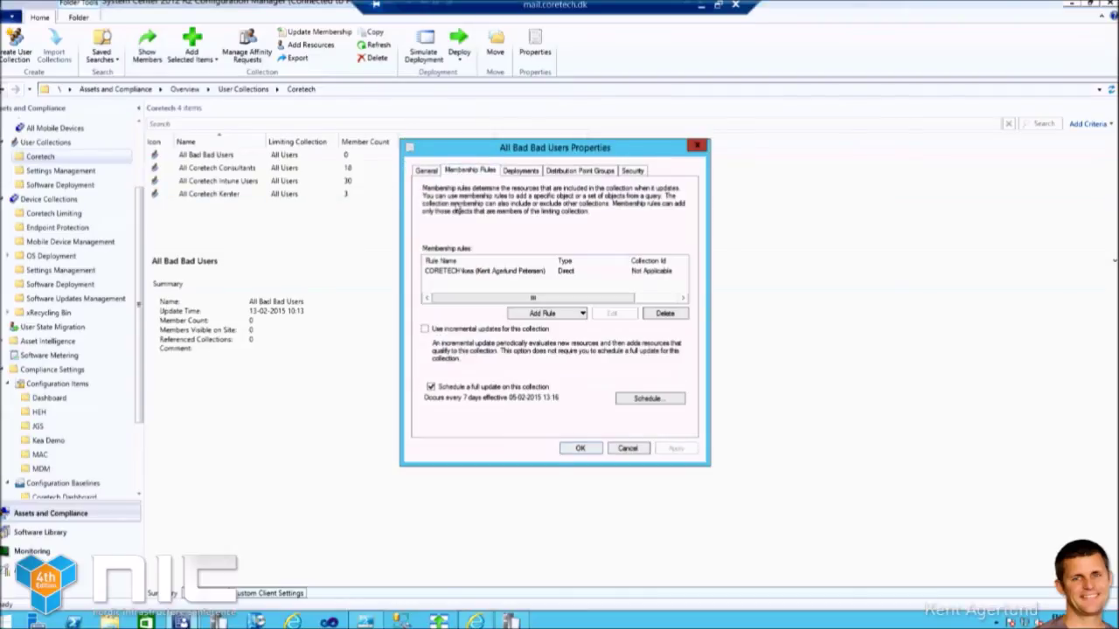
click(465, 273)
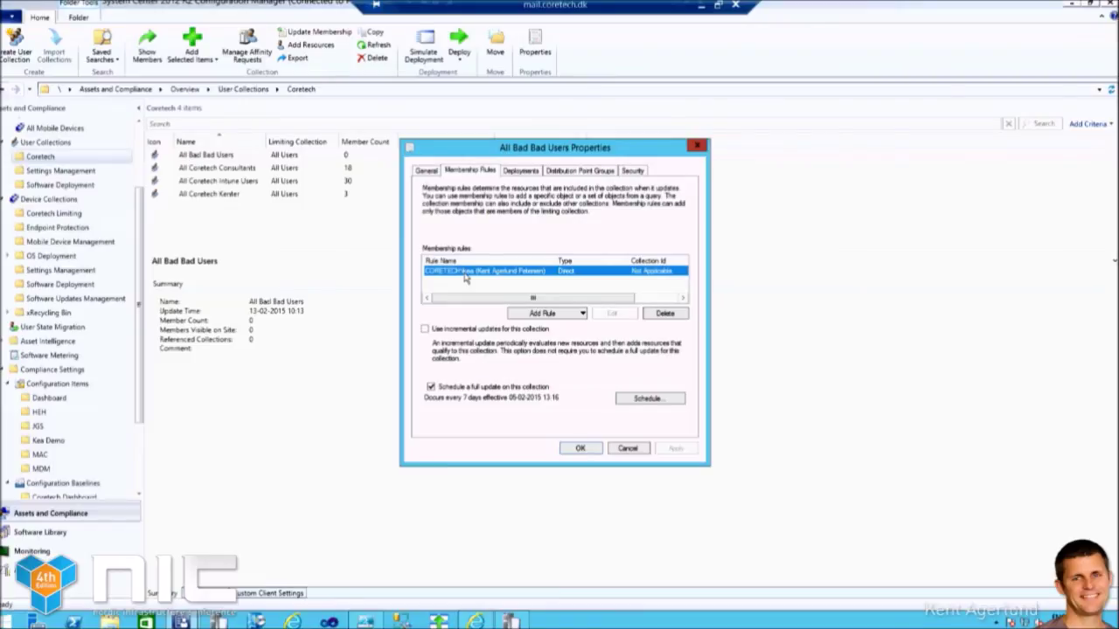
click(626, 449)
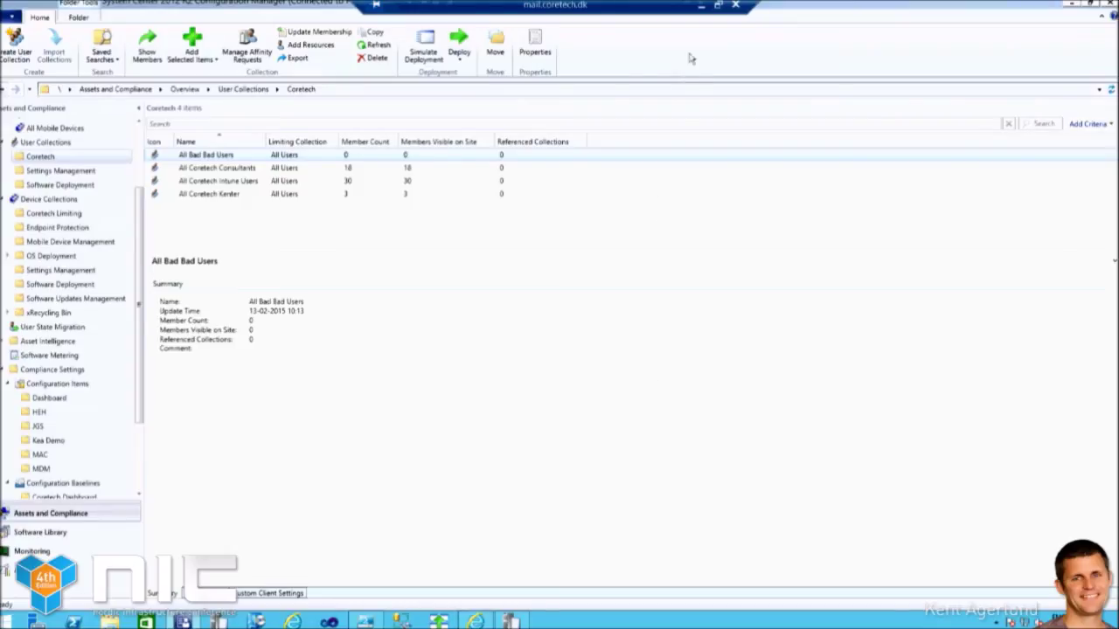
View the management profile on the mirrored iPad, return to the remote Configuration Manager session, and move the iPad out of the way.
click(700, 5)
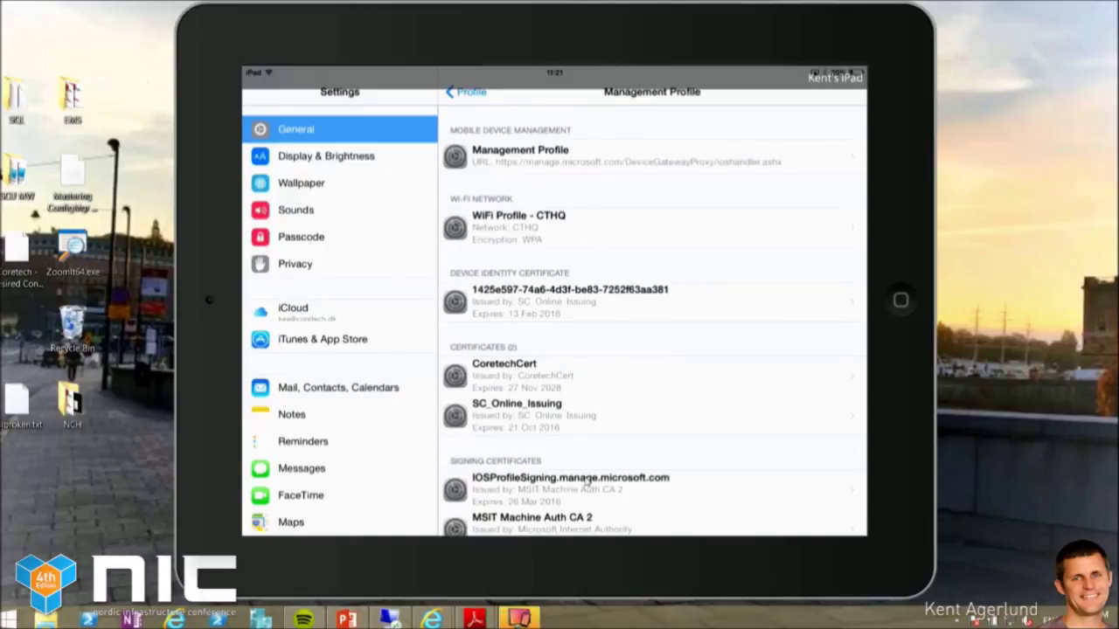
click(390, 618)
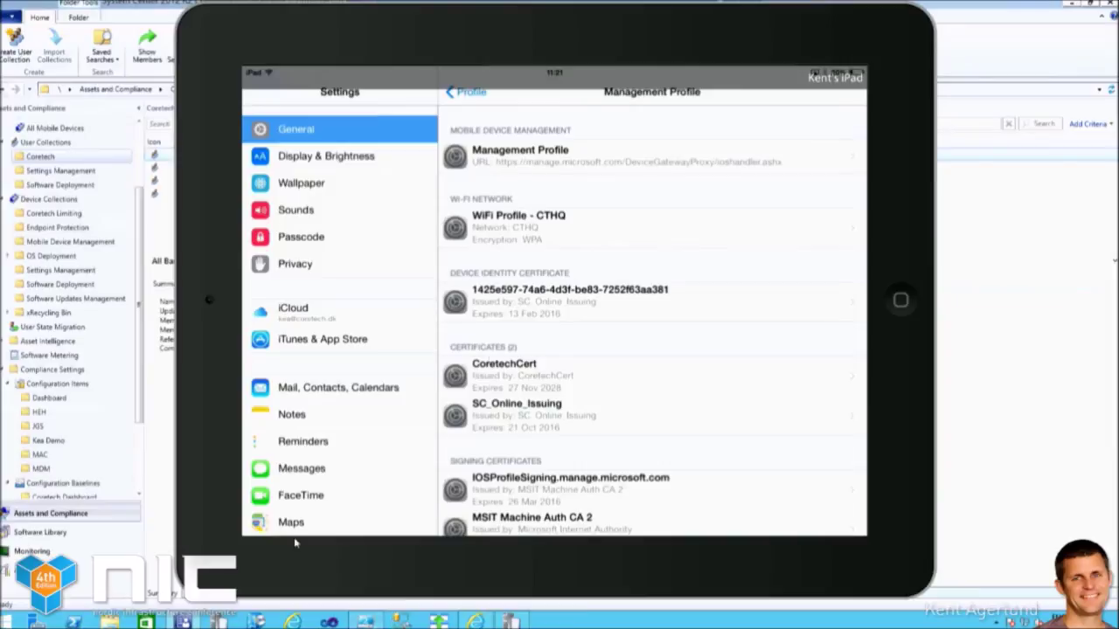
click(677, 55)
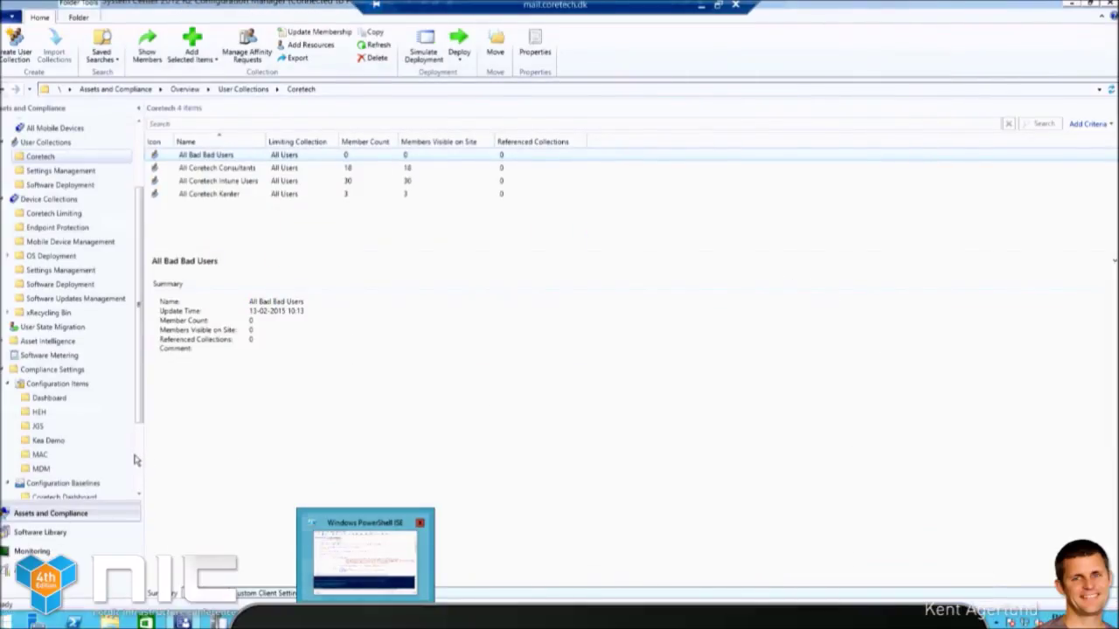
Inspect the Coretech CA and SCEP iOS certificate profiles under Company Resource Access.
scroll(122, 455, down, 3)
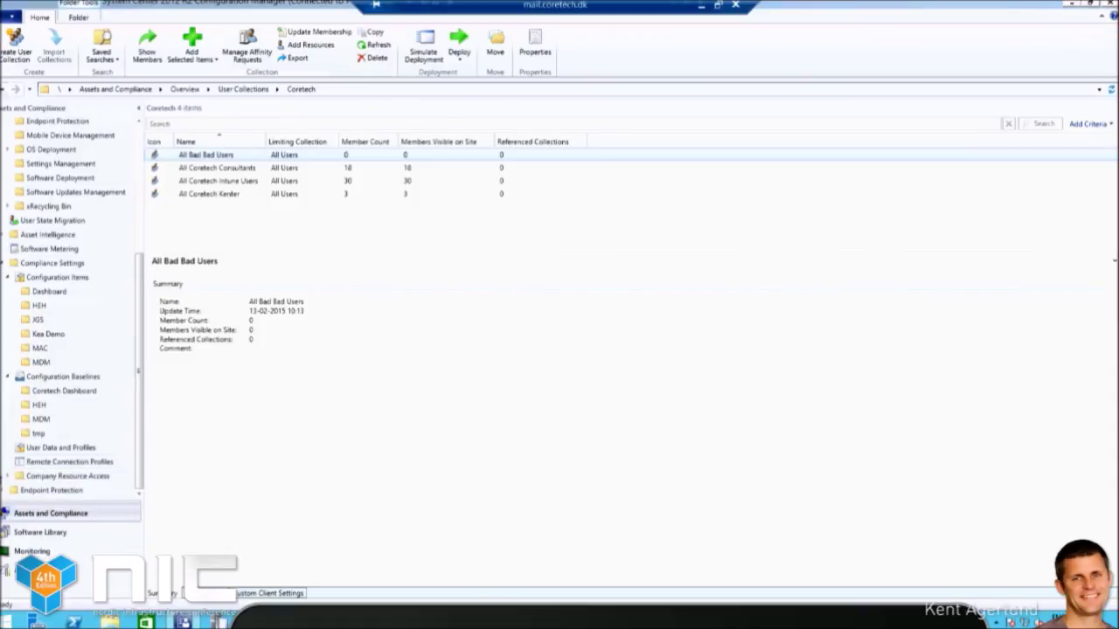
scroll(7, 479, up, 2)
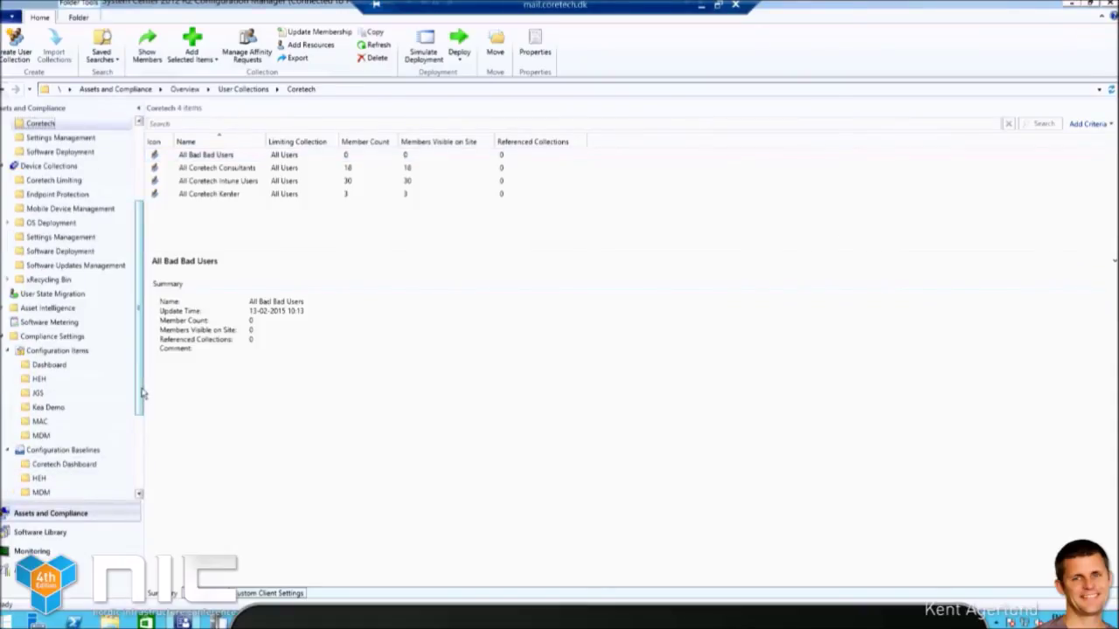
scroll(143, 441, down, 3)
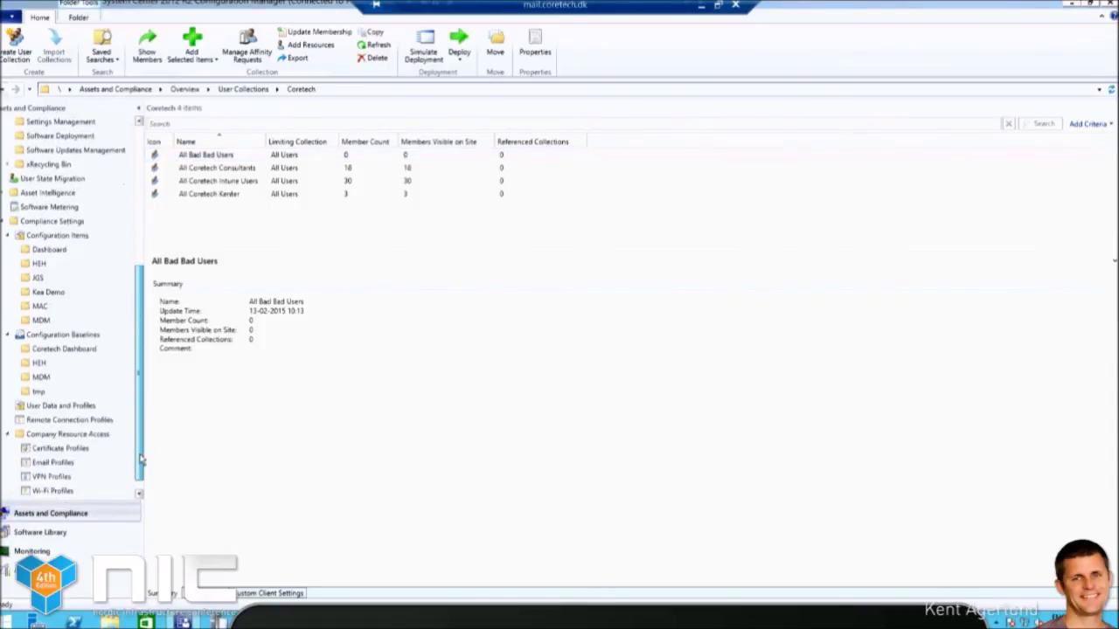
click(63, 446)
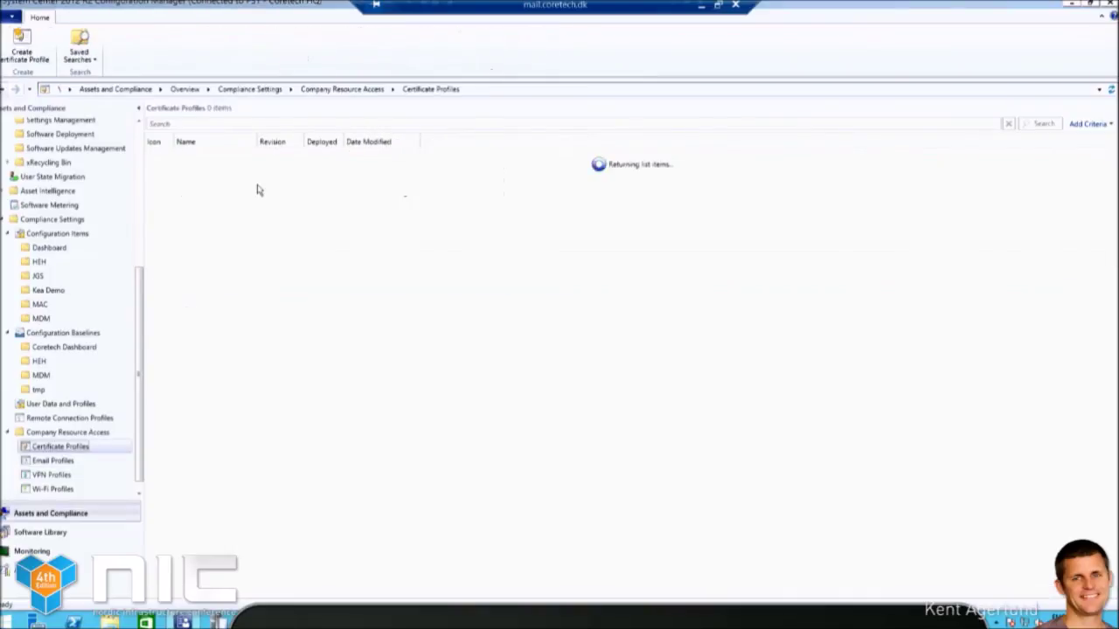
click(217, 159)
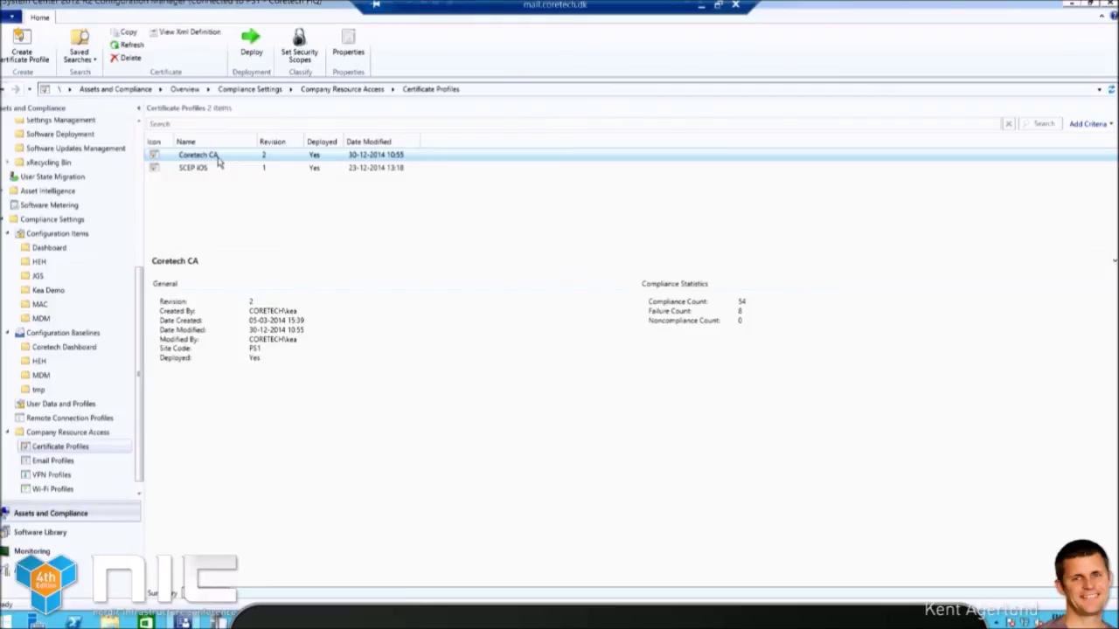
click(182, 169)
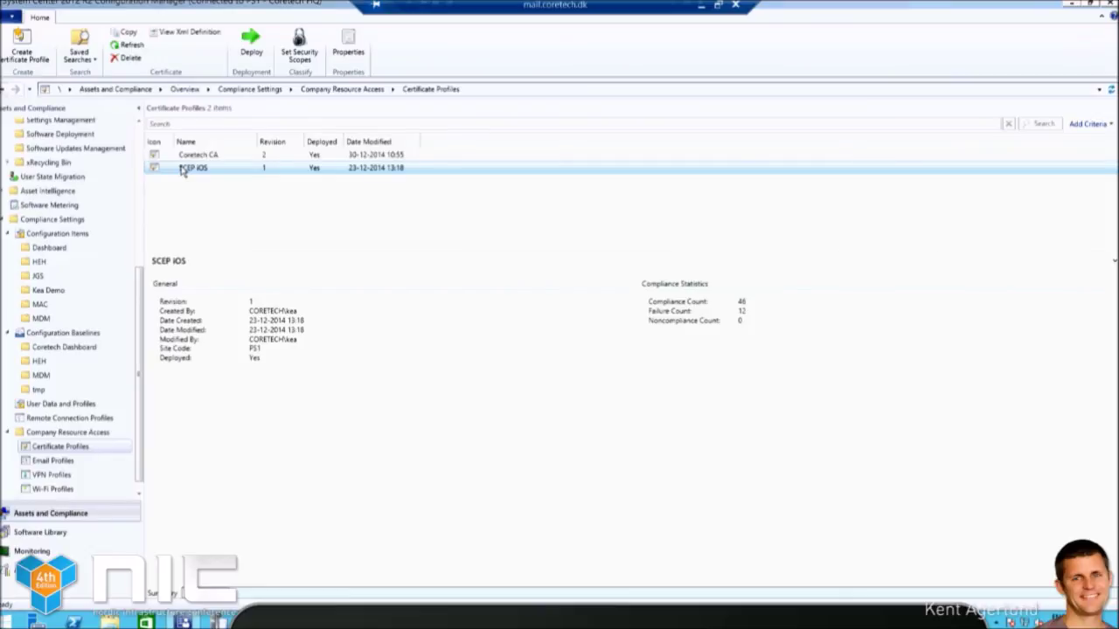
Review the Coretech Mail email profile's Exchange ActiveSync and synchronization settings without changes, and inspect its deployment.
click(57, 464)
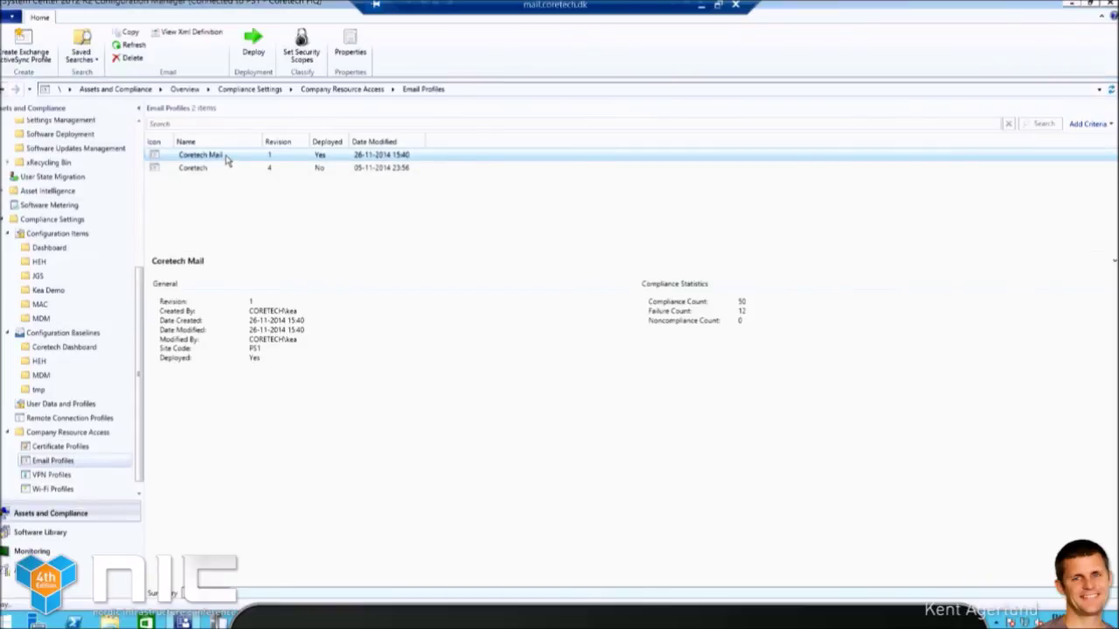
double_click(226, 158)
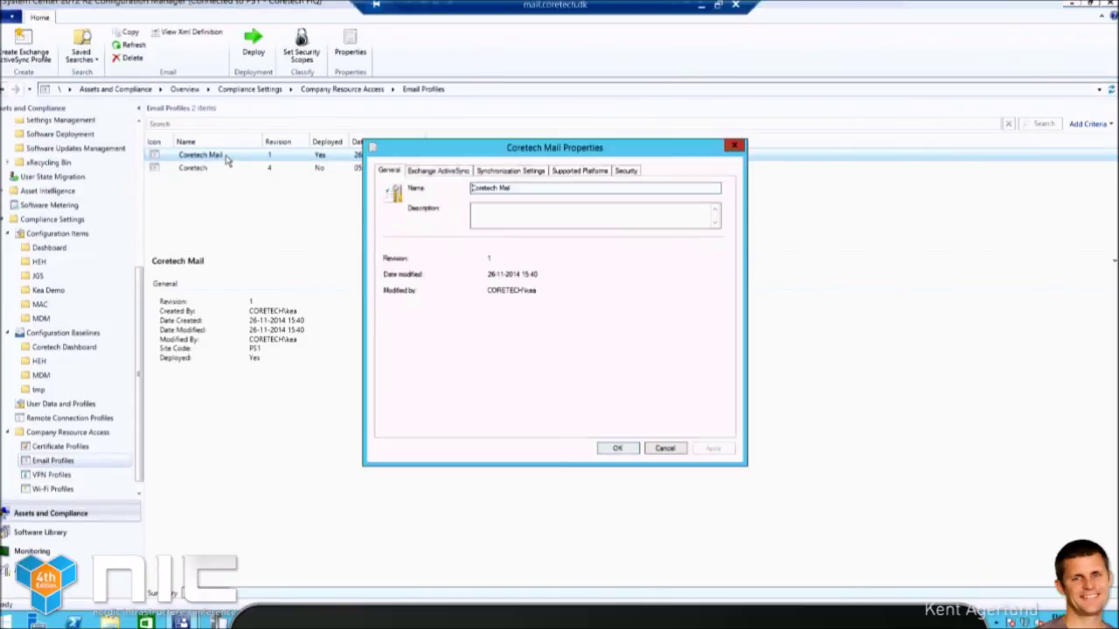
click(434, 172)
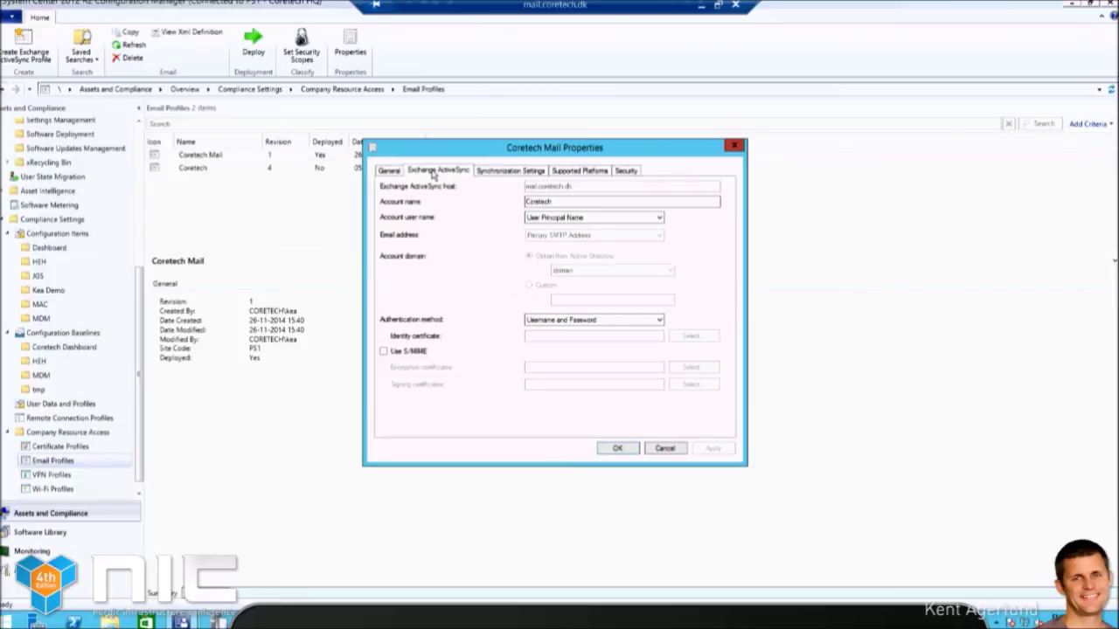
click(511, 171)
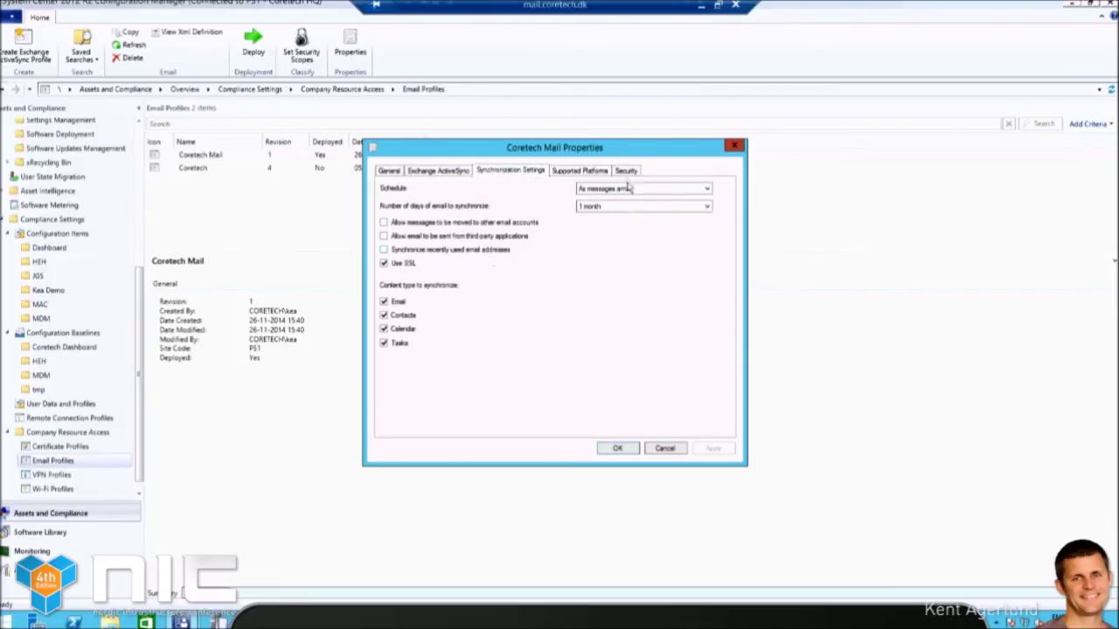
click(666, 449)
click(190, 602)
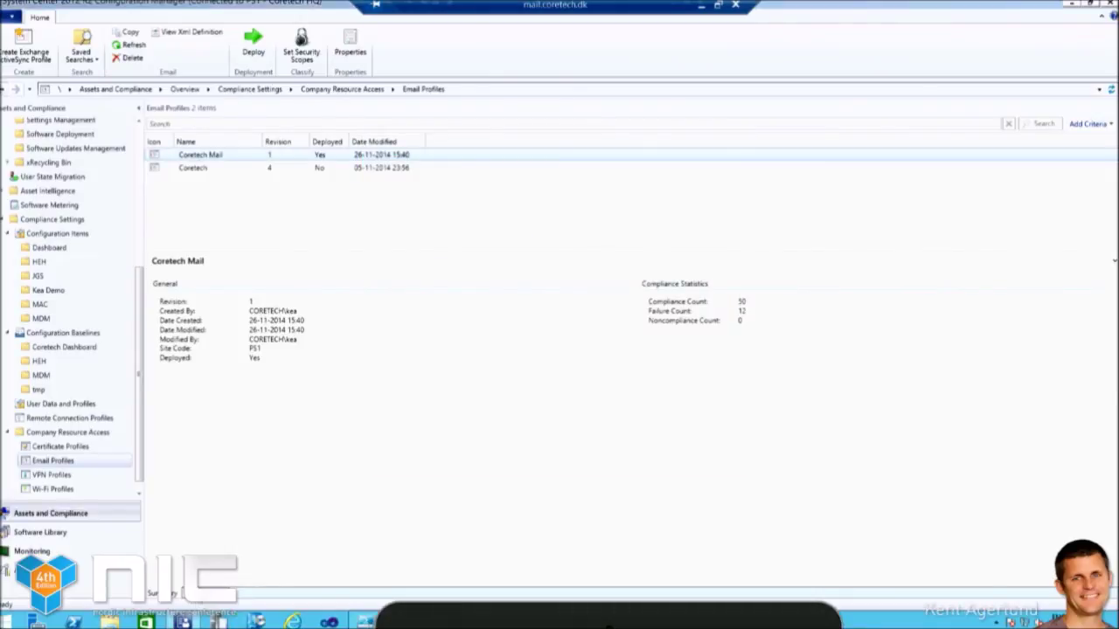
click(335, 295)
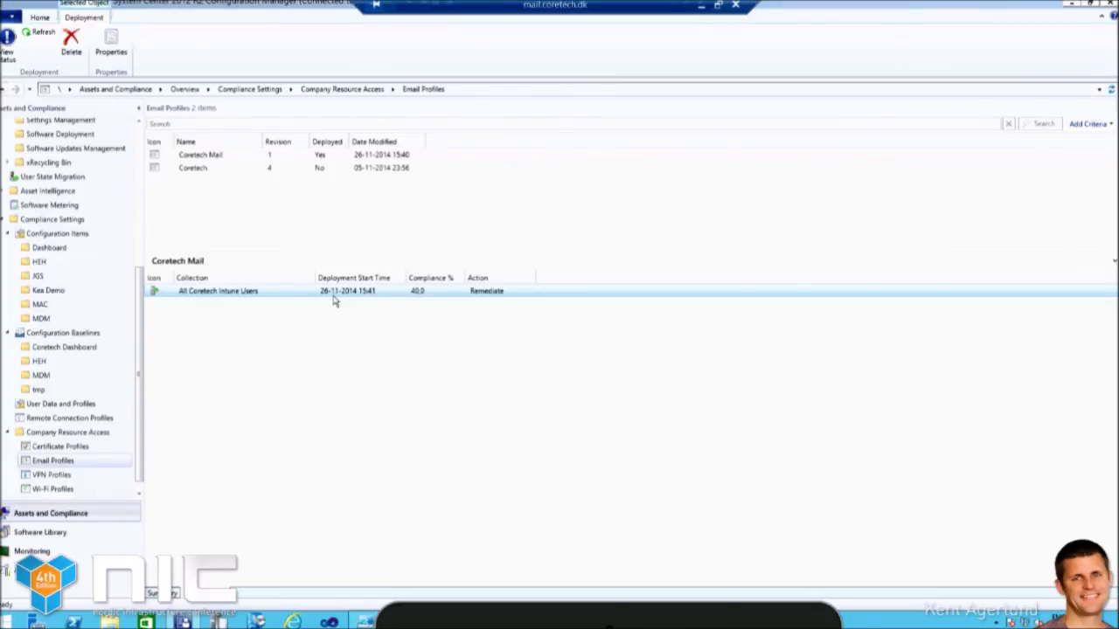
Switch to PowerPoint, present from the Collecting IMEI from devices slide through the closing slide, and close the presentation.
click(701, 5)
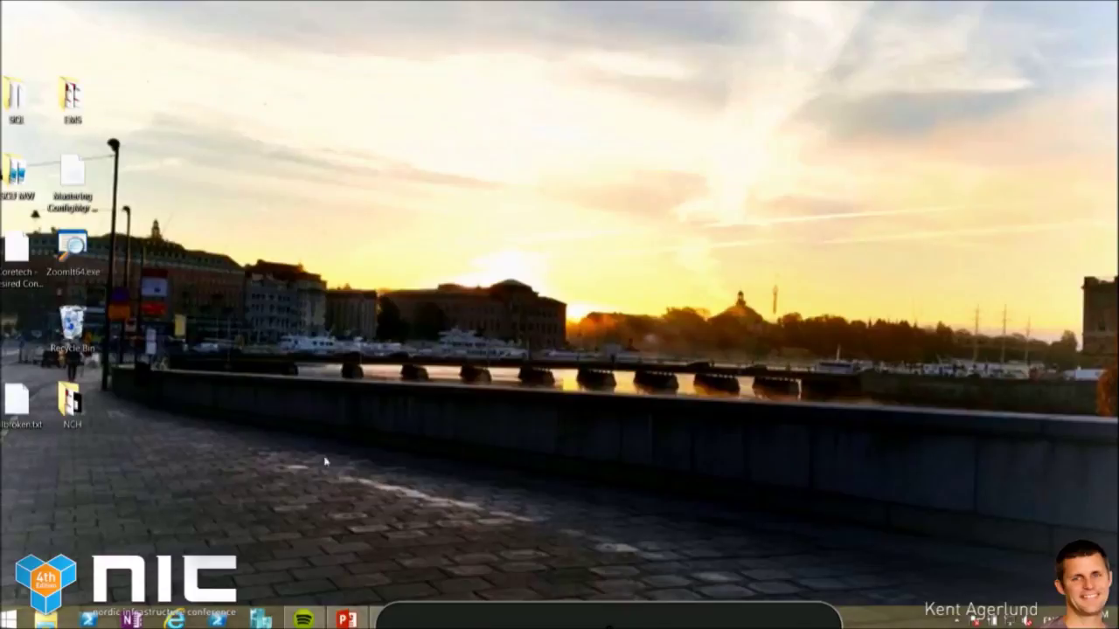
click(346, 617)
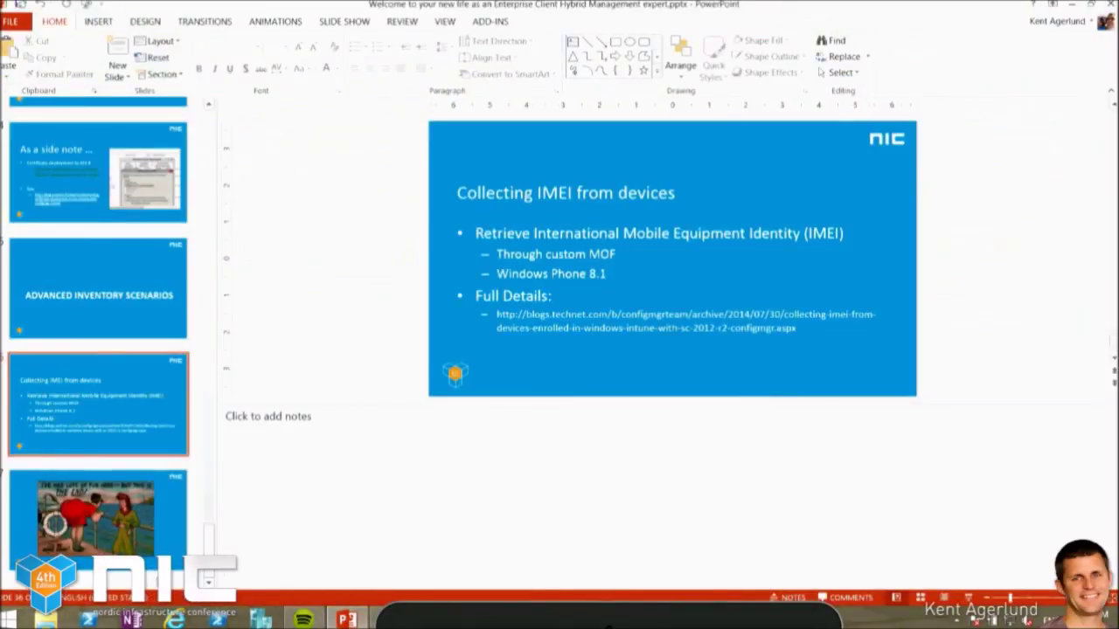
click(968, 598)
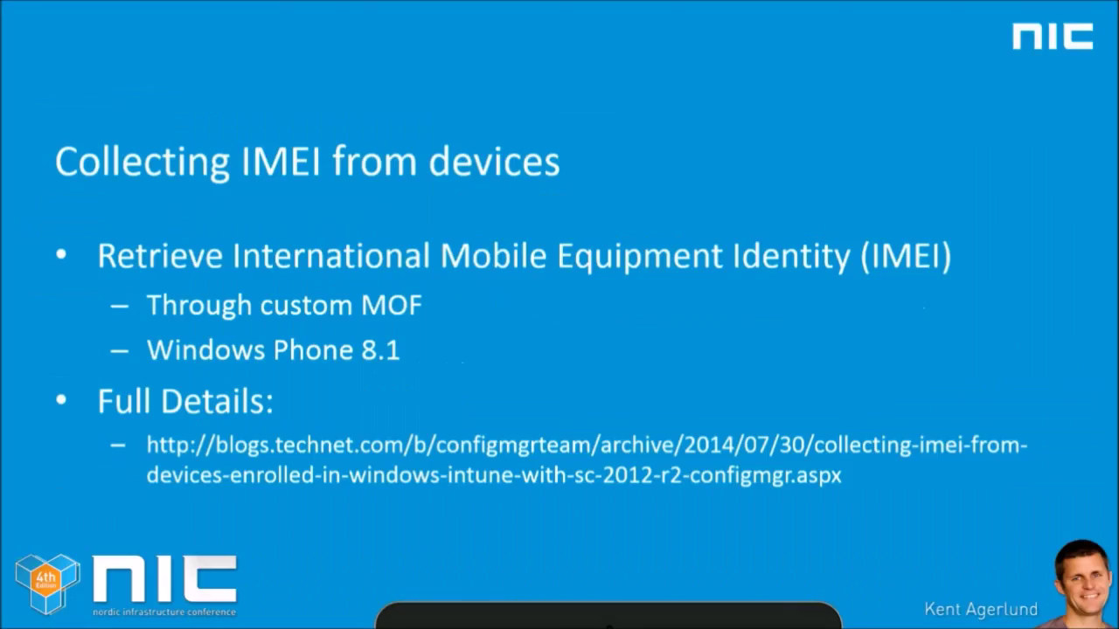
key(Page_Down)
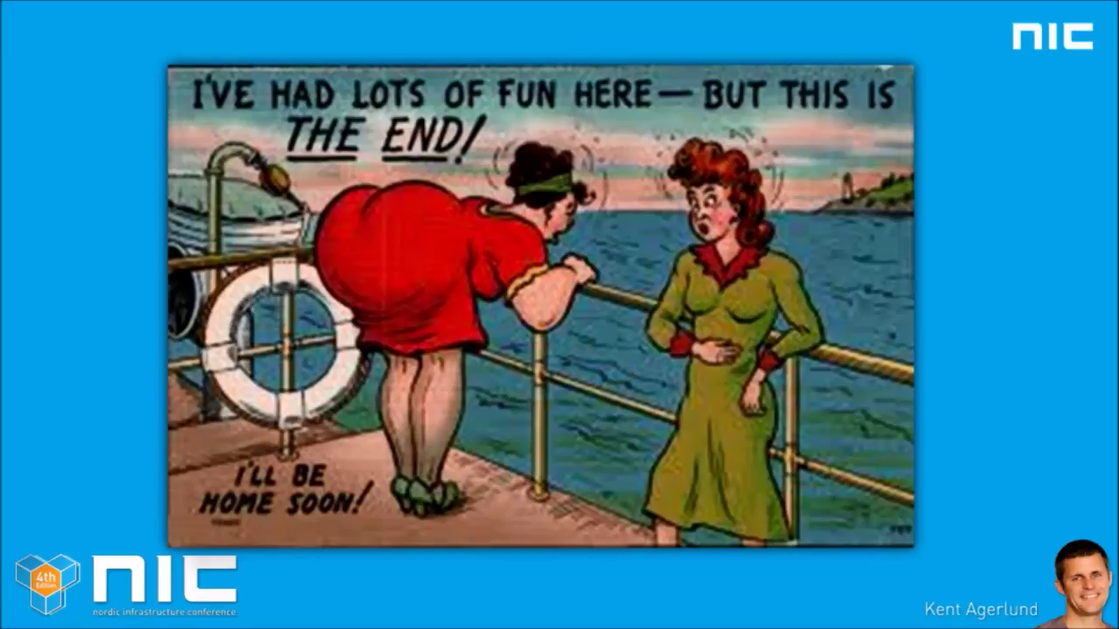
key(Escape)
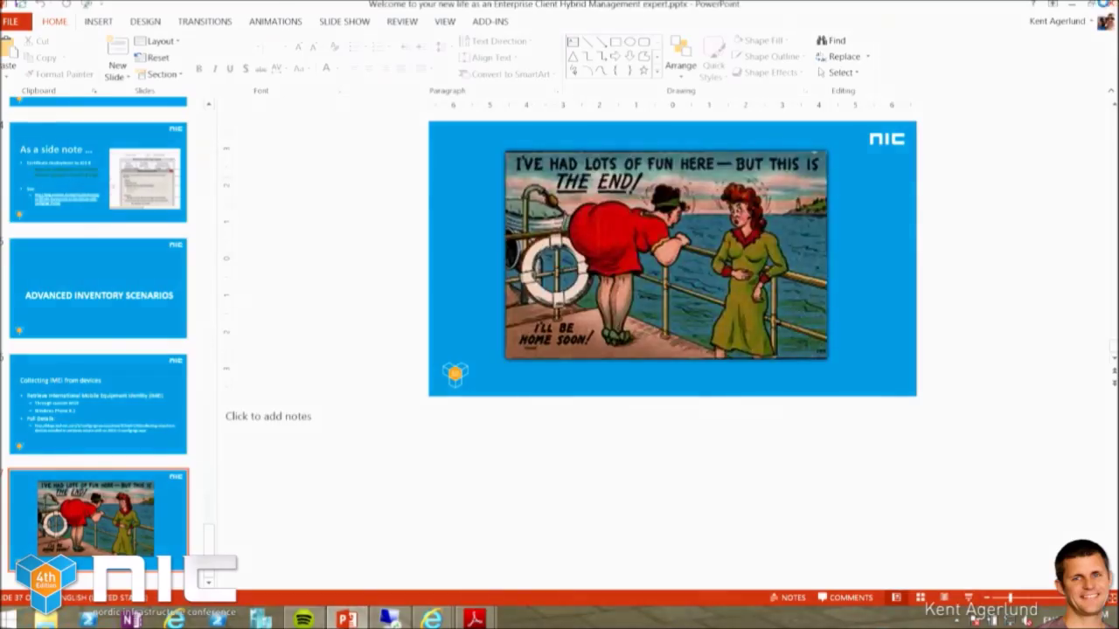
key(super+d)
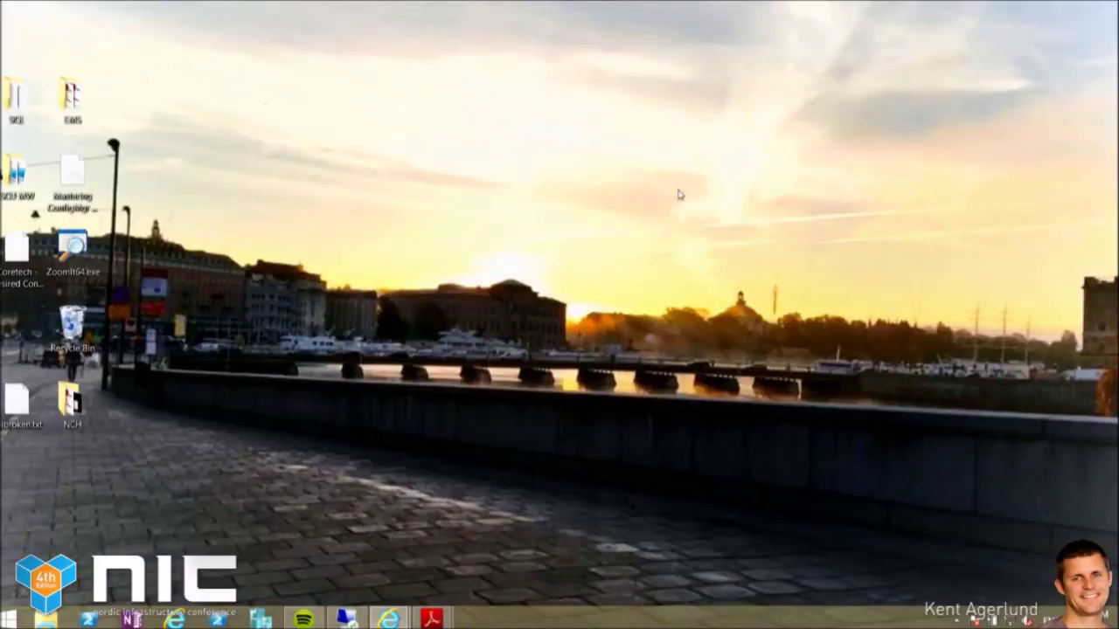